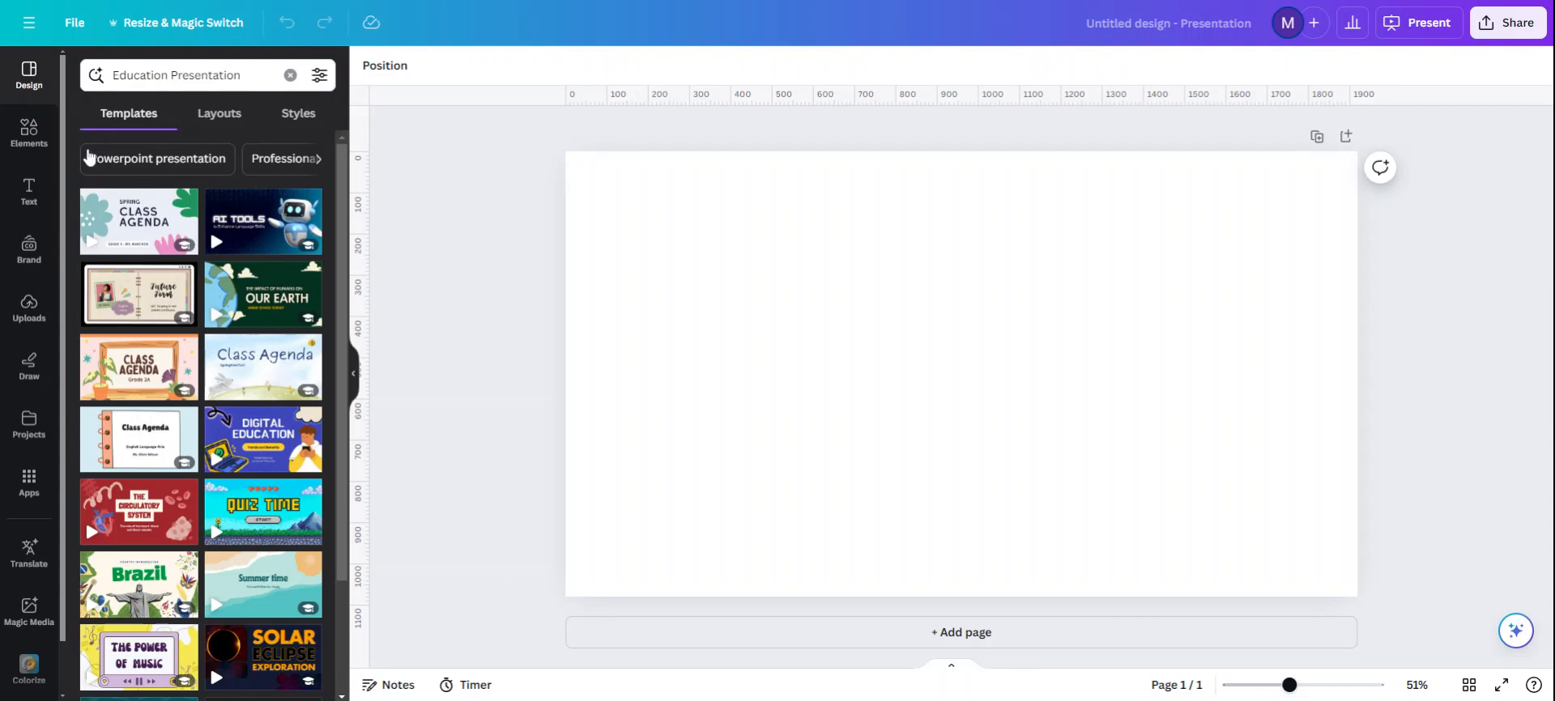
Step: Search the presentation templates for "mystery" and browse through the matching designs
left_click(20, 129)
left_click(22, 85)
left_click(289, 75)
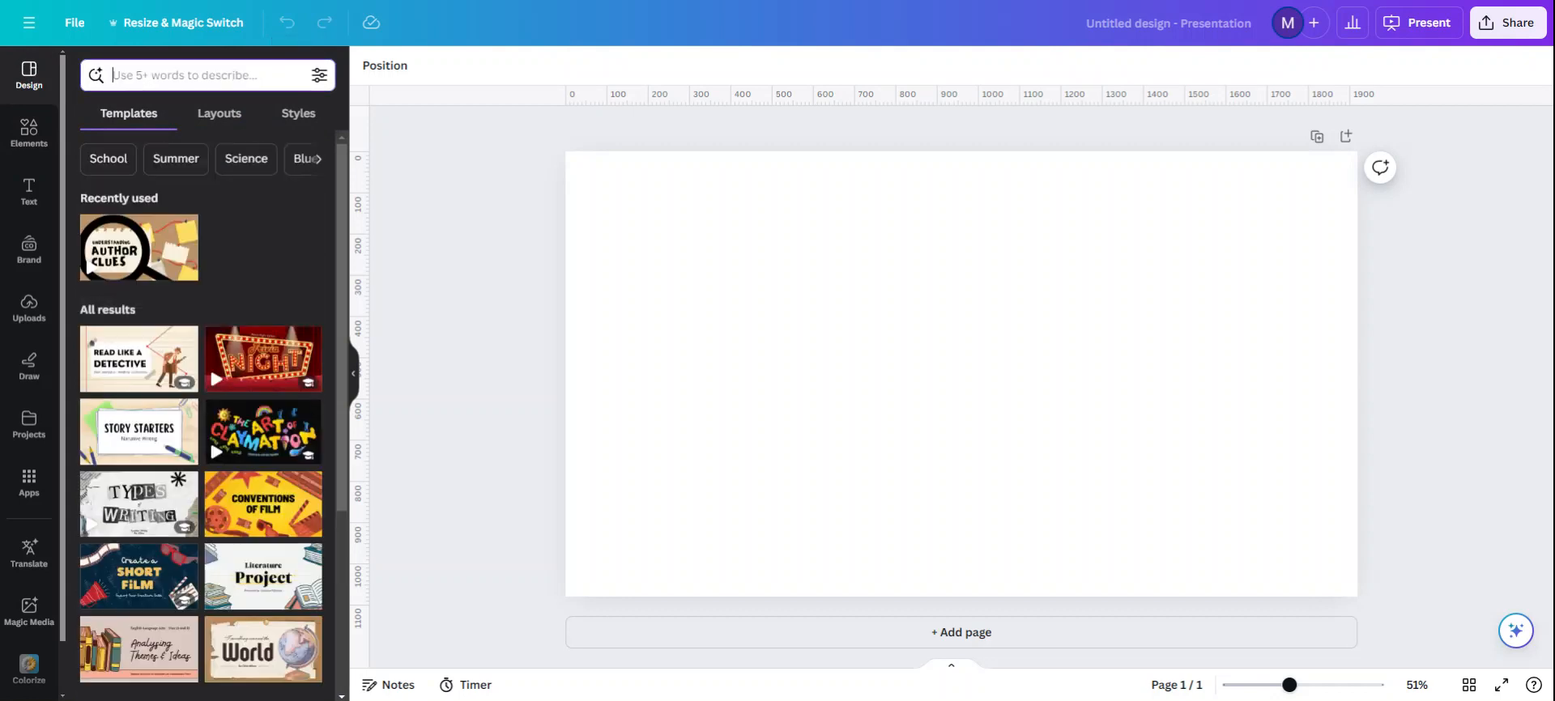
type("mystery")
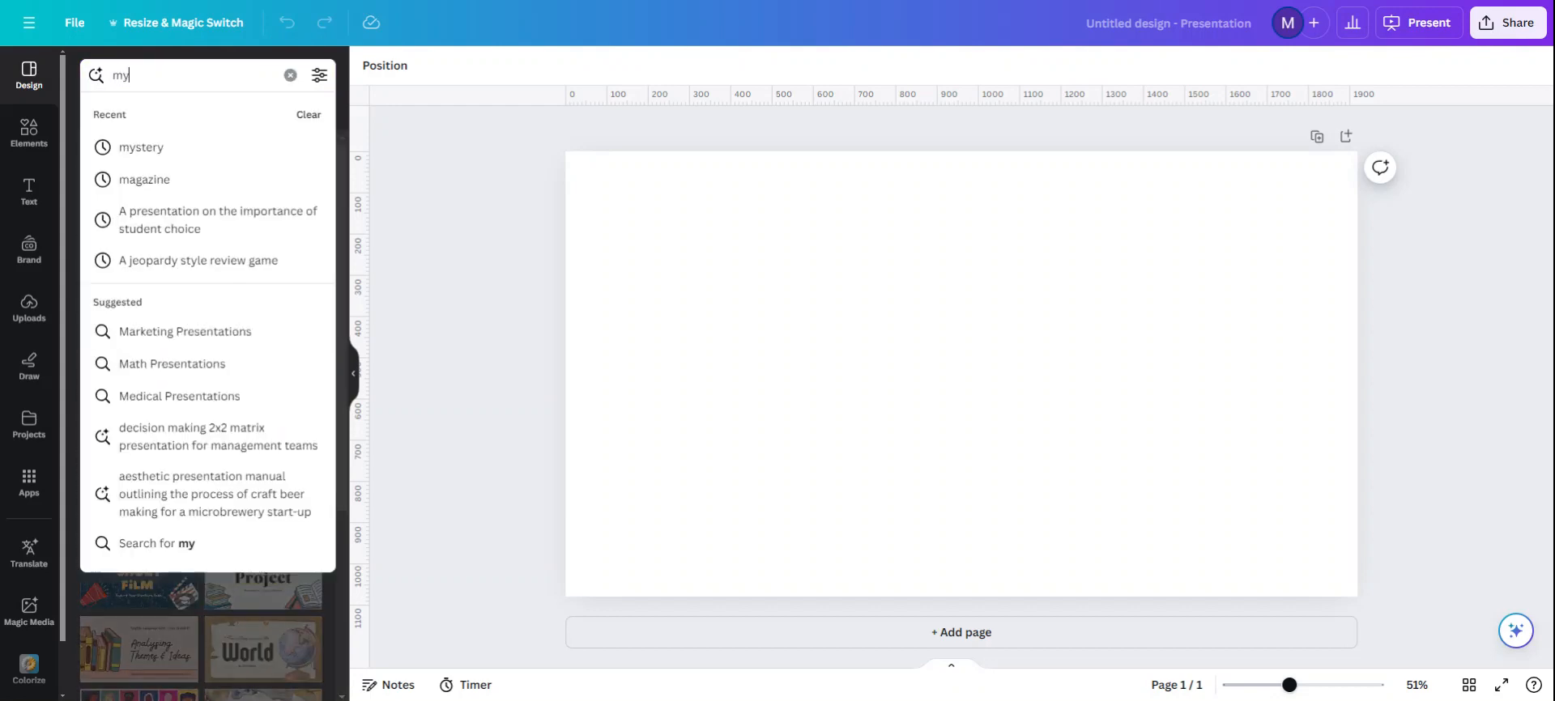
key("Return")
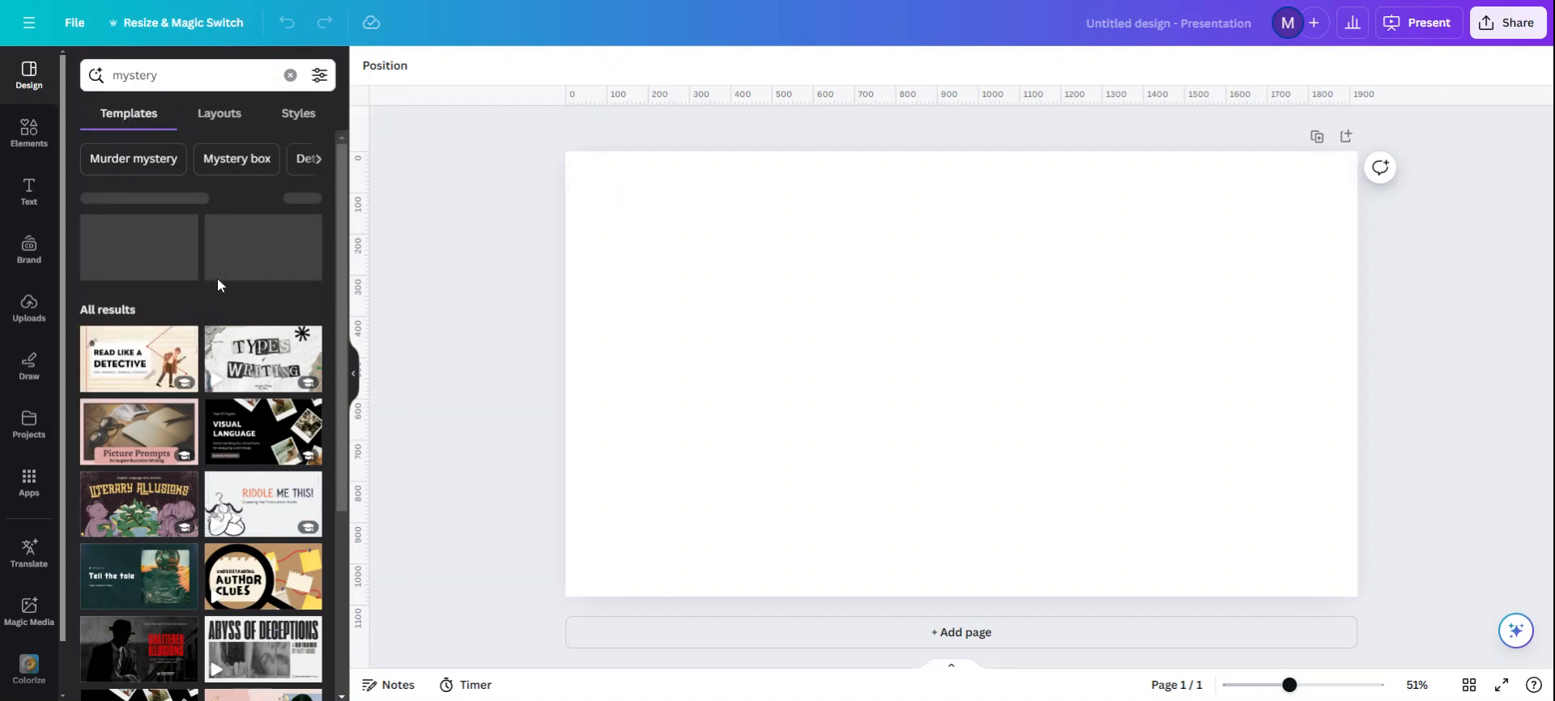
scroll(214, 282, "down", 2)
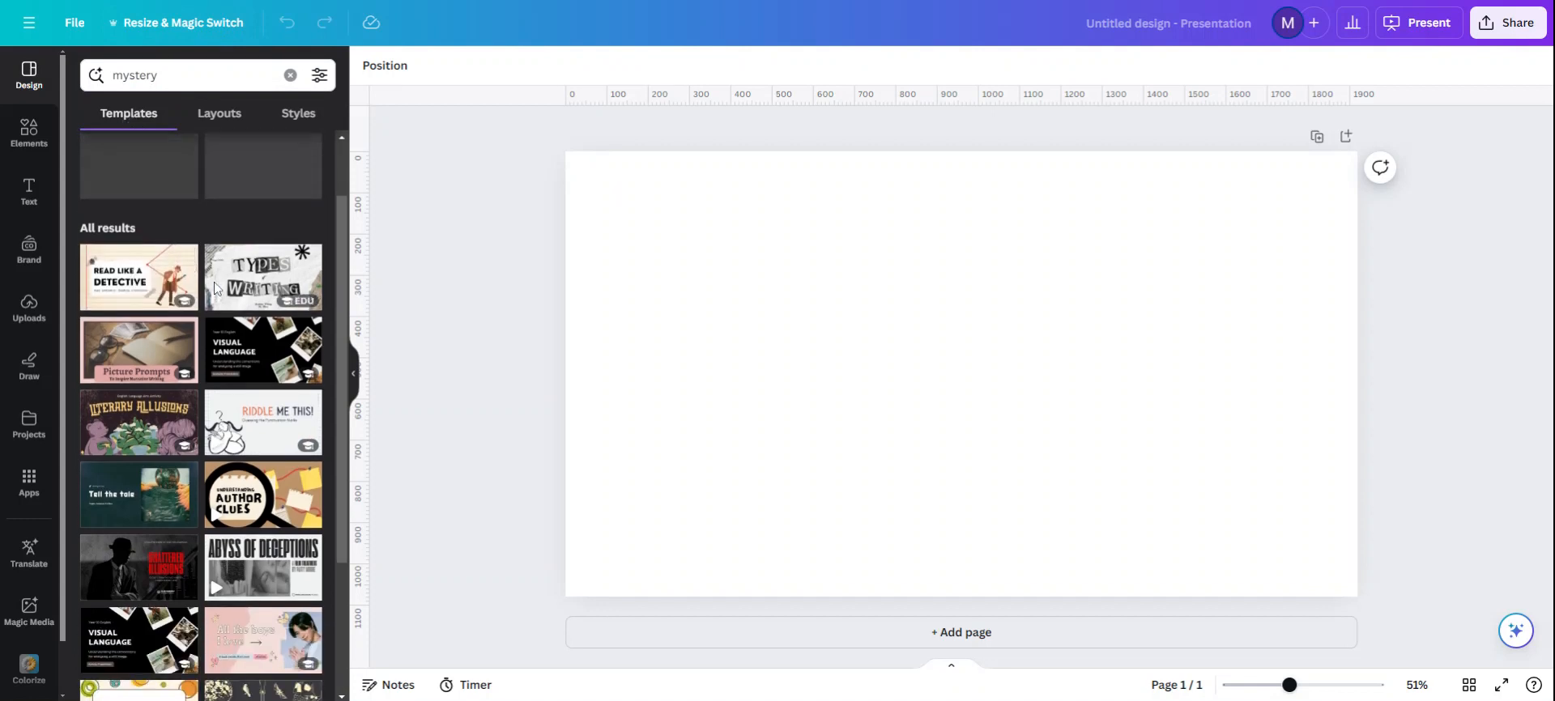
scroll(213, 282, "down", 3)
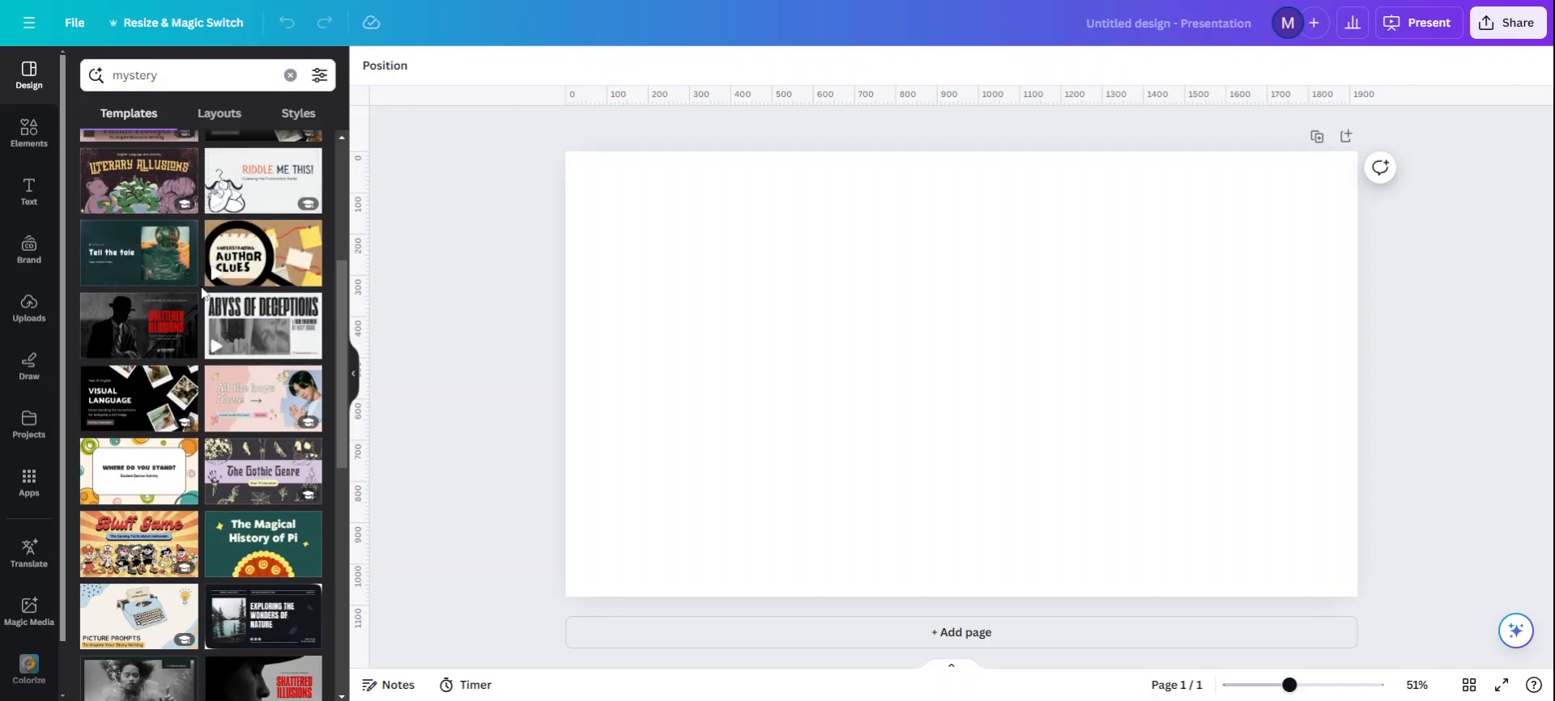
scroll(202, 293, "down", 3)
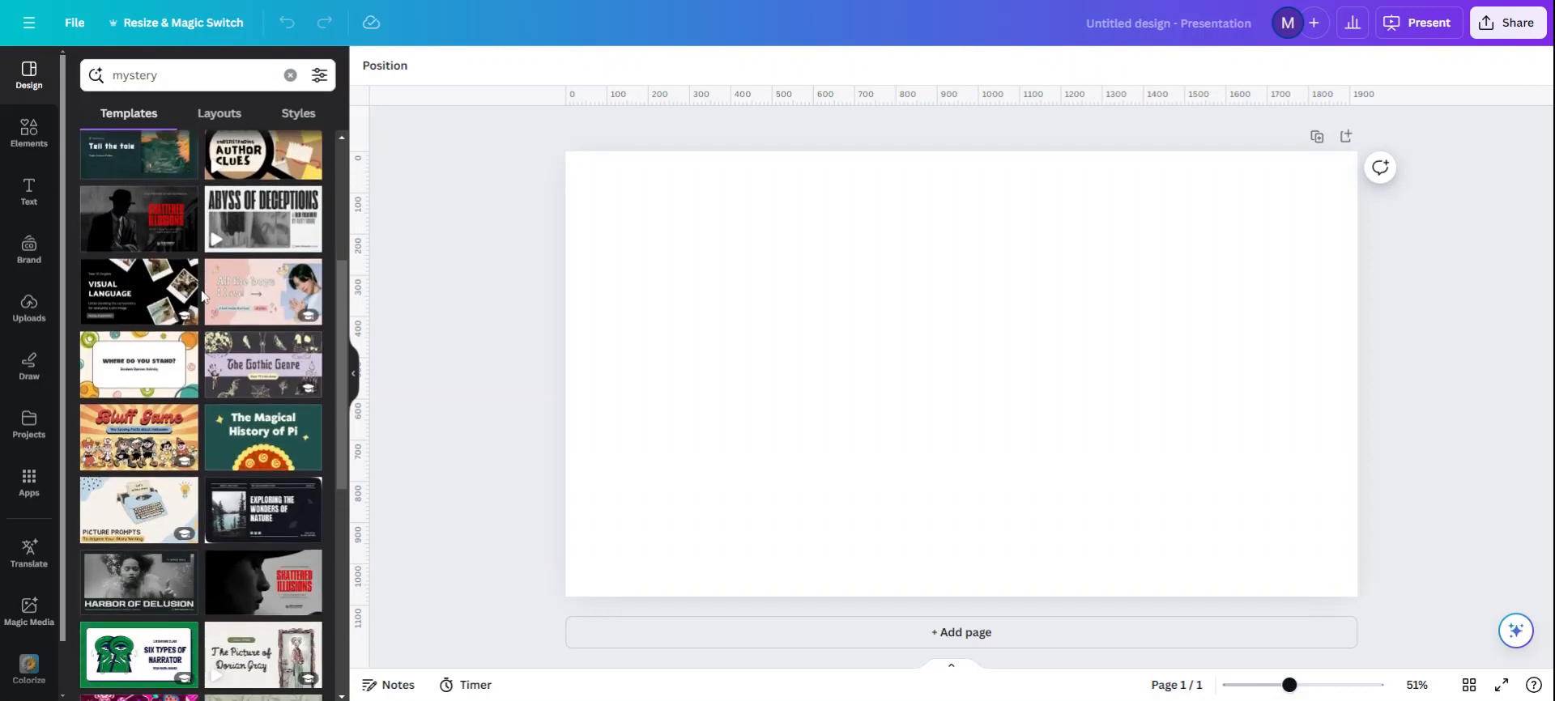
scroll(201, 289, "down", 3)
scroll(201, 289, "up", 6)
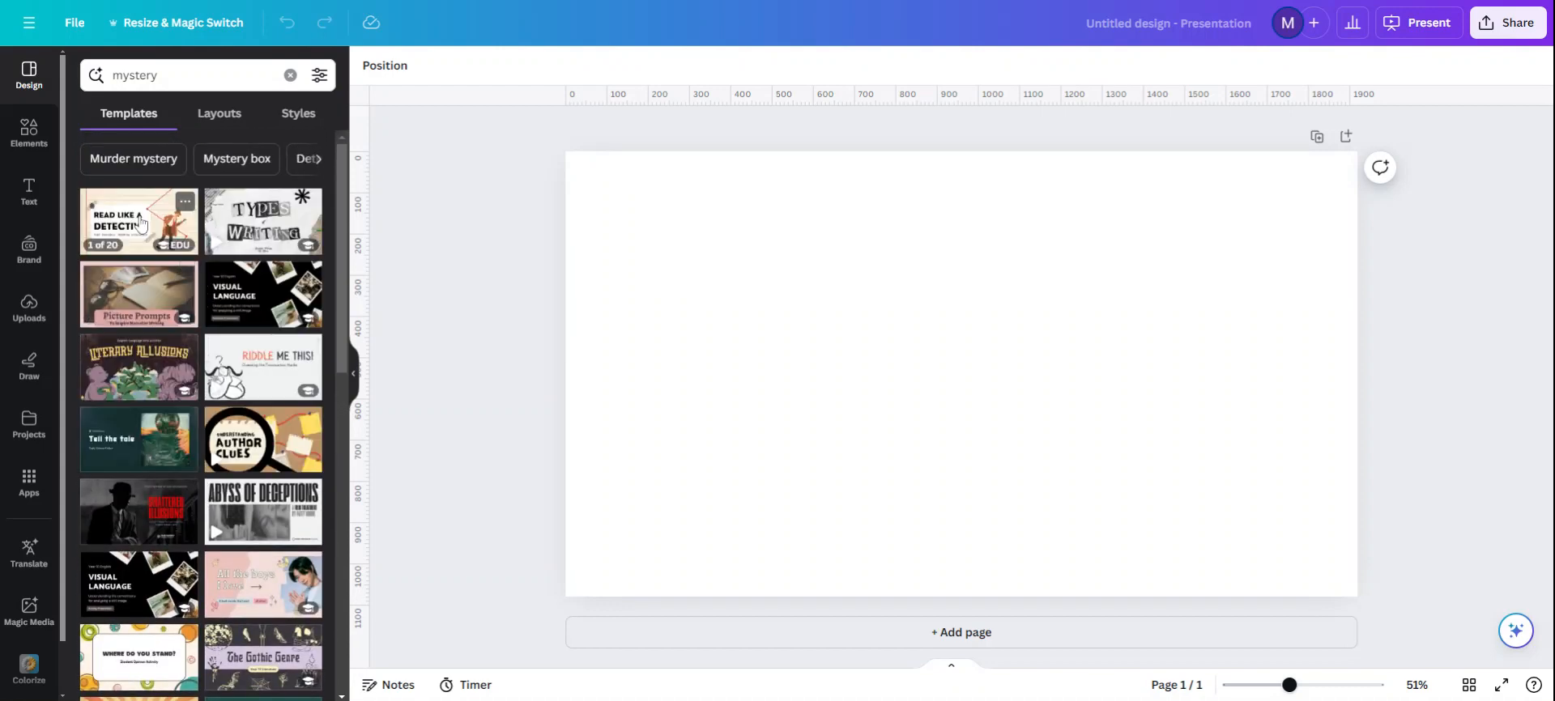
Step: Preview the pages of the "Read Like a Detective" template and return to the template results
left_click(140, 223)
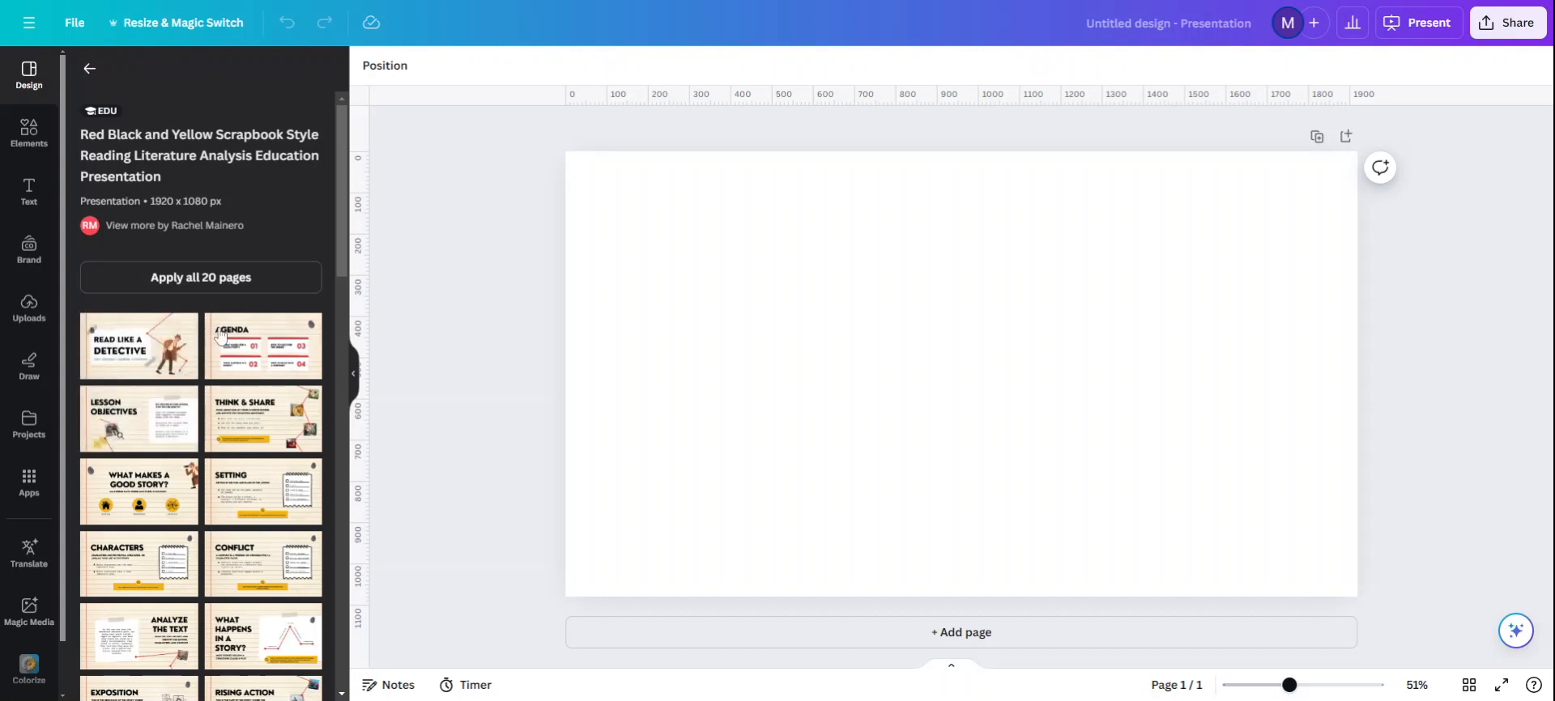
scroll(177, 607, "down", 1)
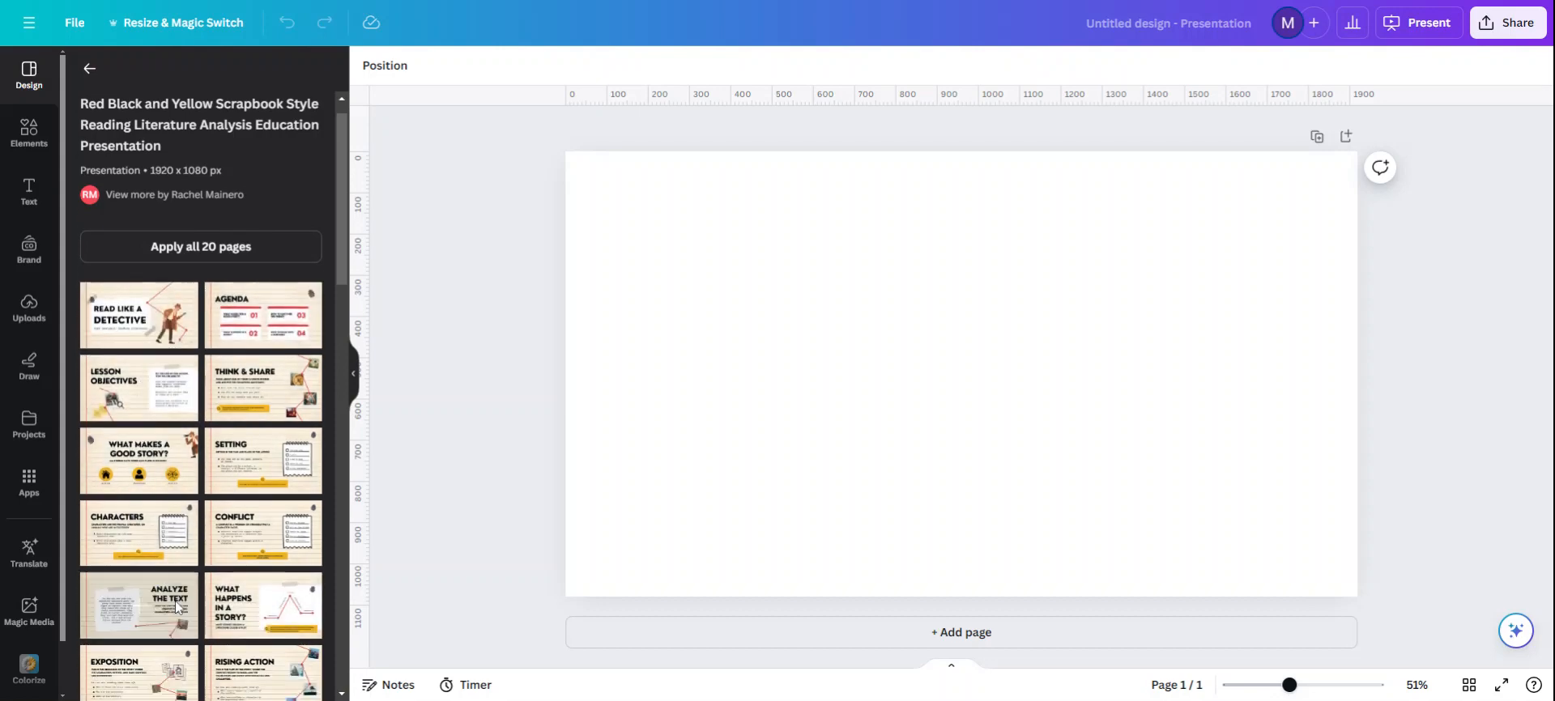
scroll(178, 606, "down", 2)
scroll(217, 522, "up", 2)
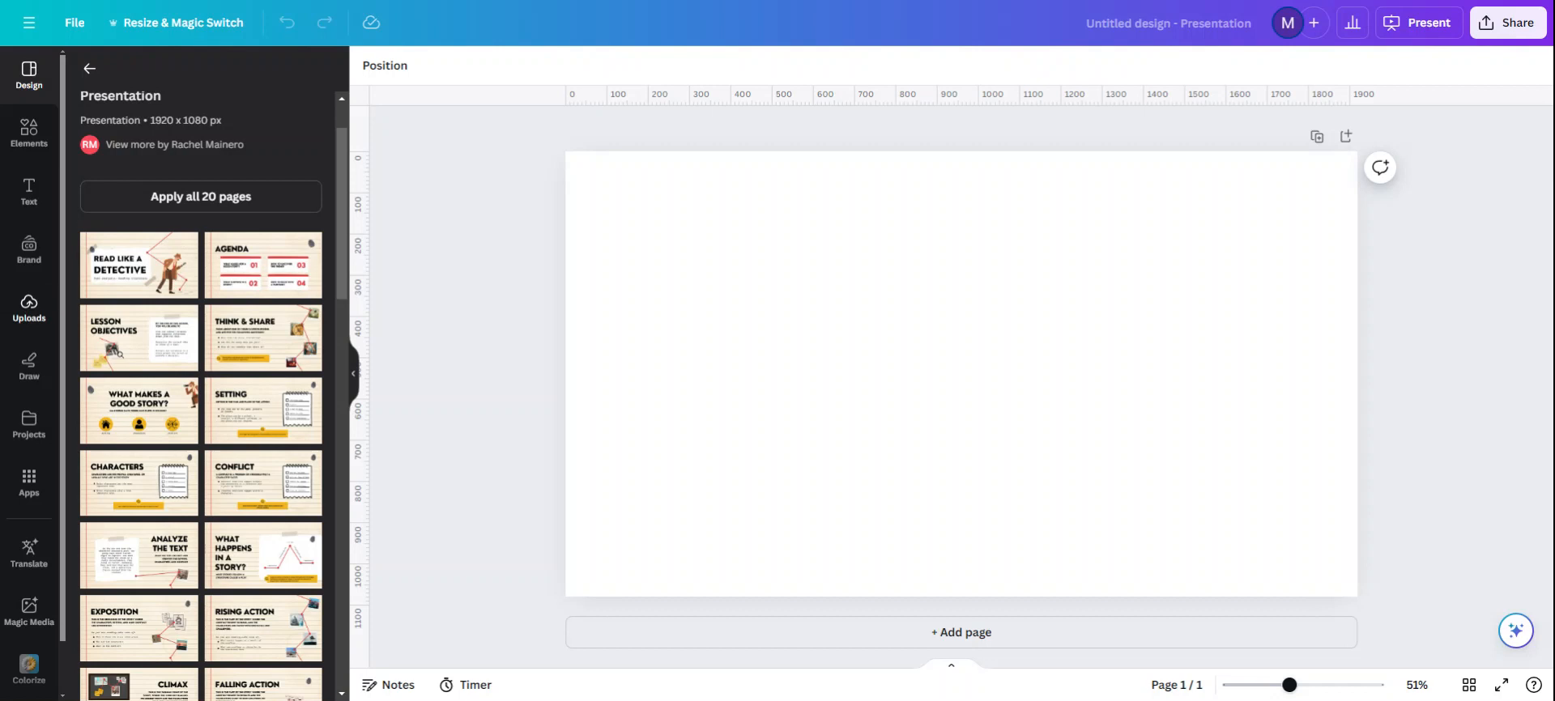
left_click(90, 72)
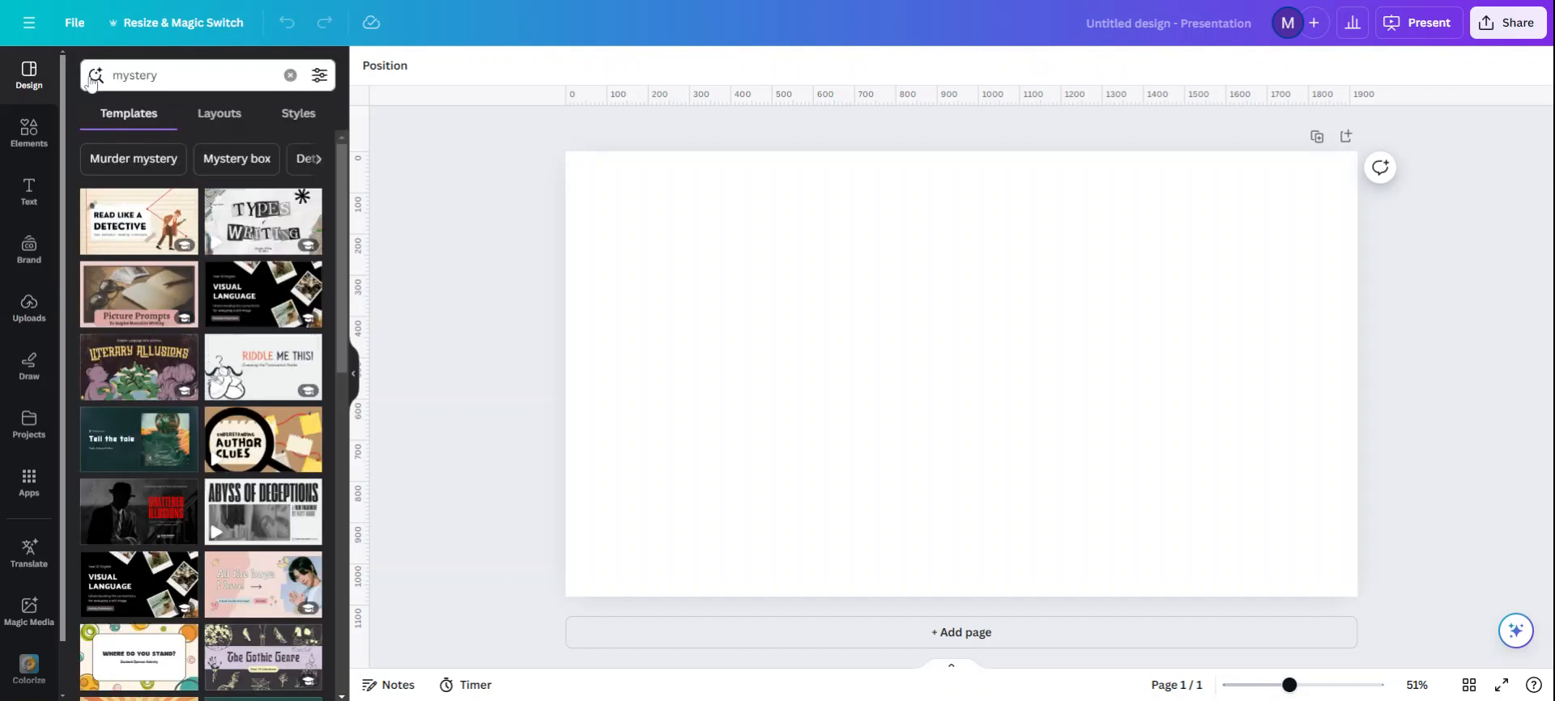
Step: Search the elements for "robot", show all matching graphics and add the blue-and-white waving robot to the page
left_click(30, 141)
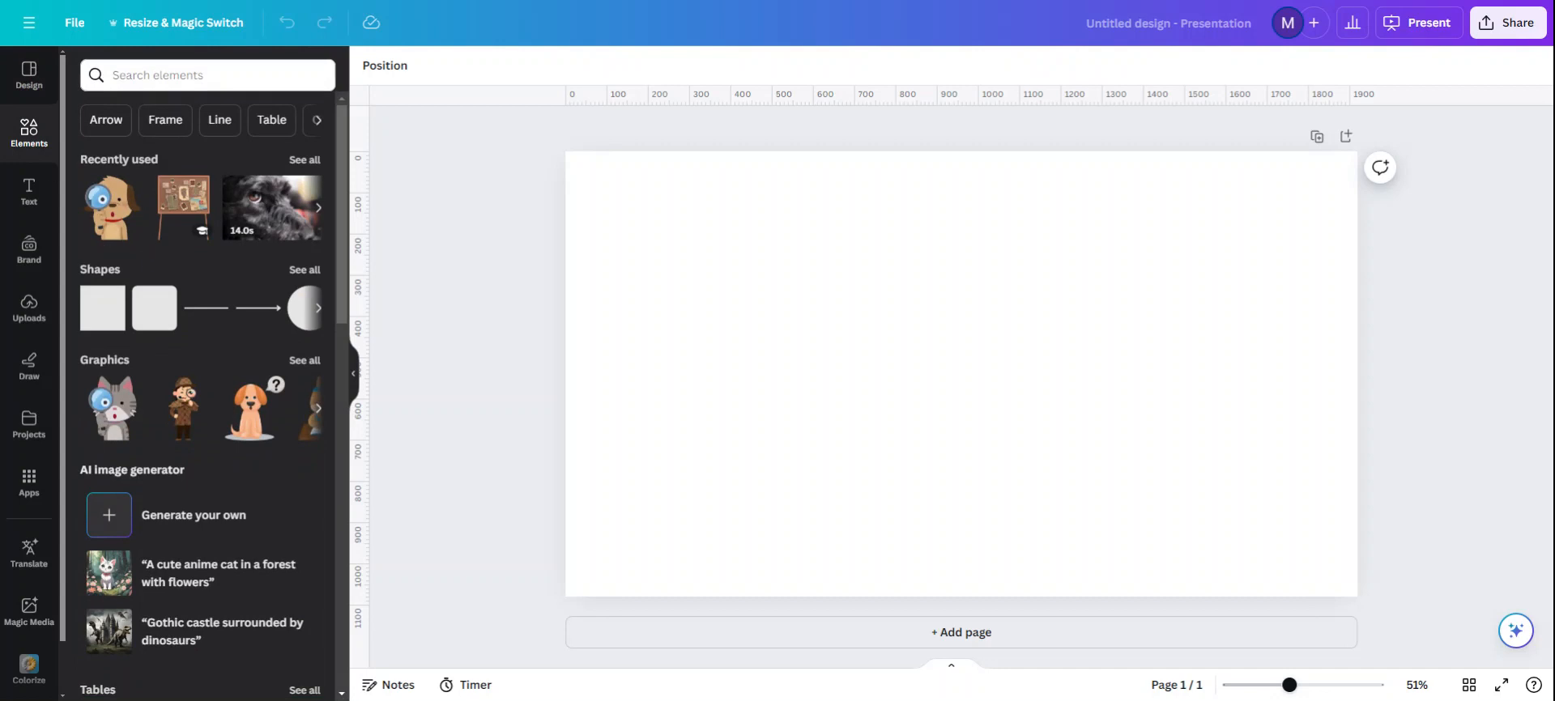
left_click(191, 76)
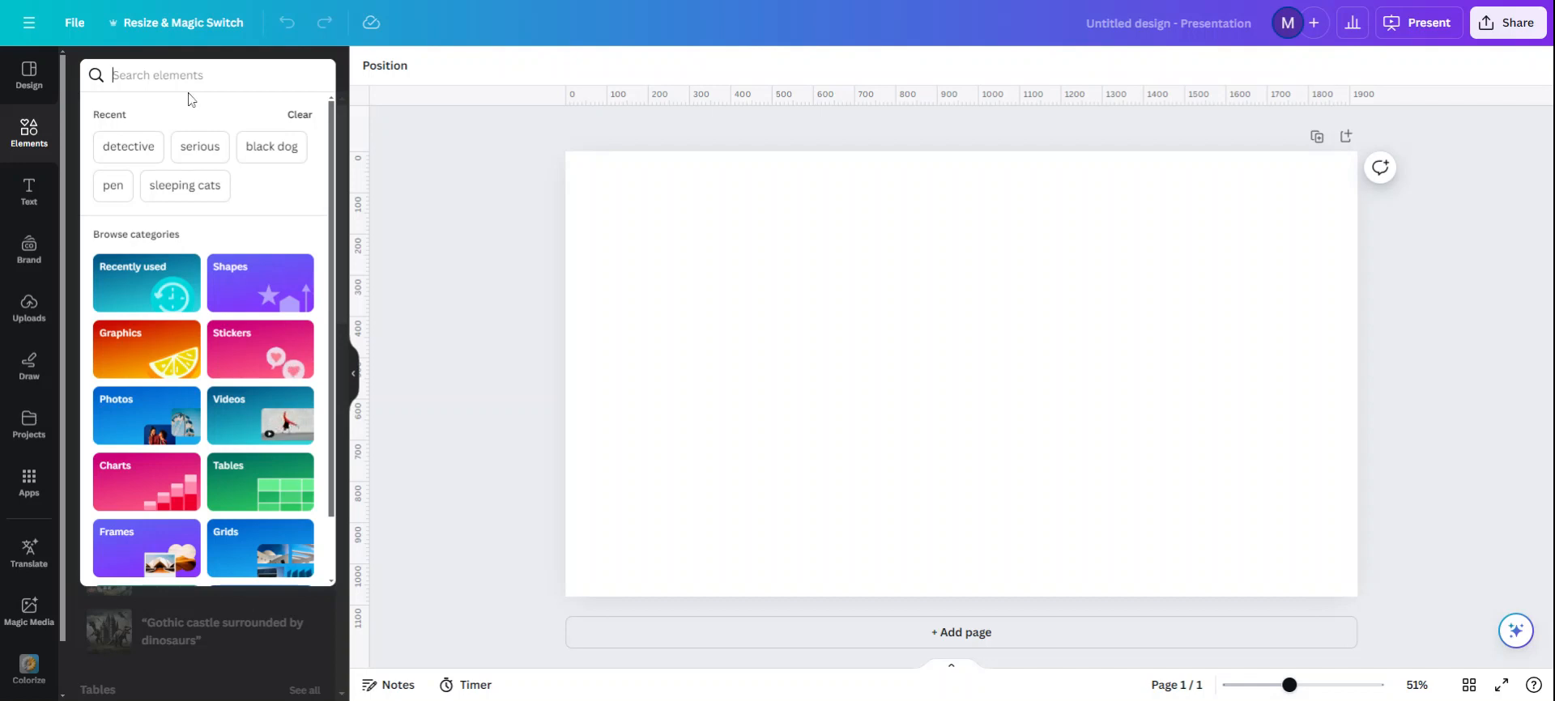
type("robot")
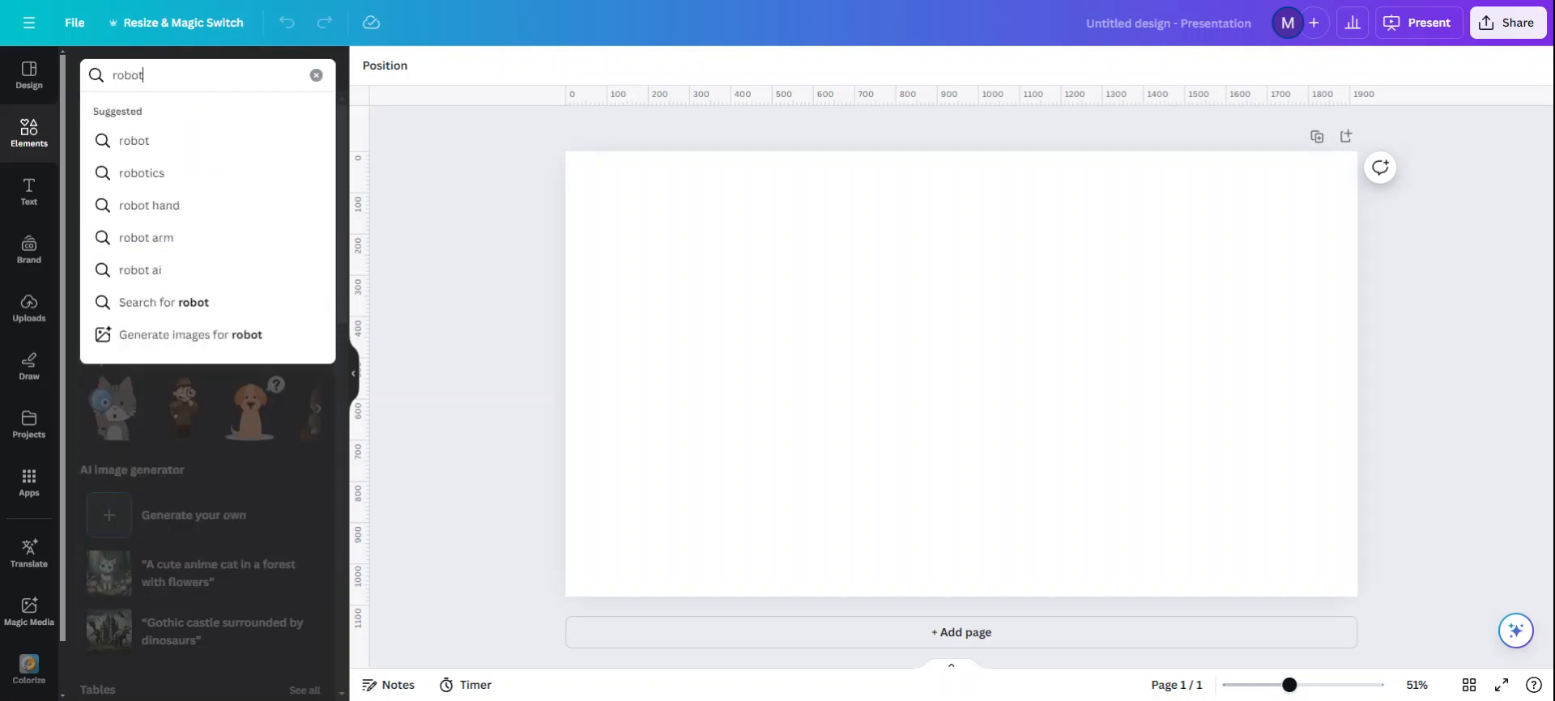
key("Return")
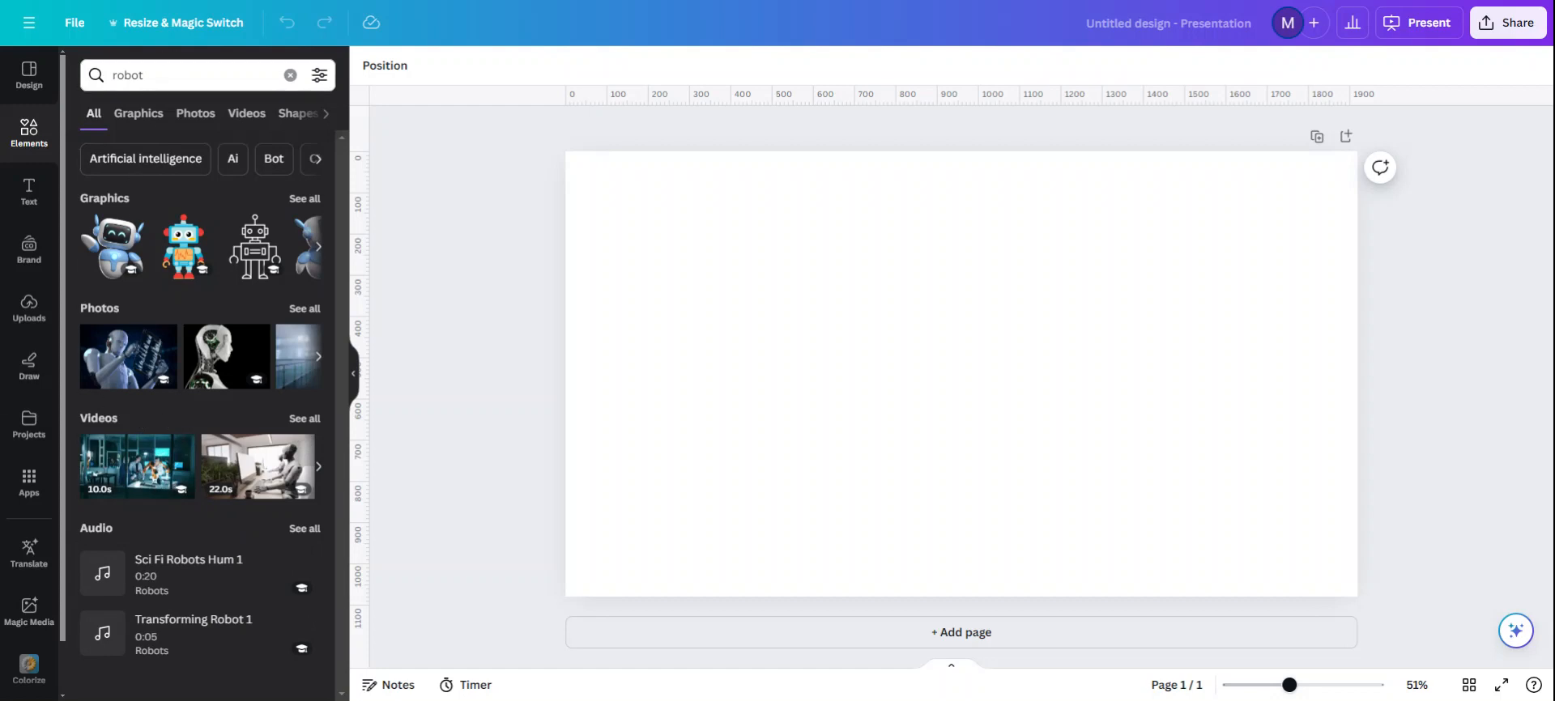
left_click(305, 199)
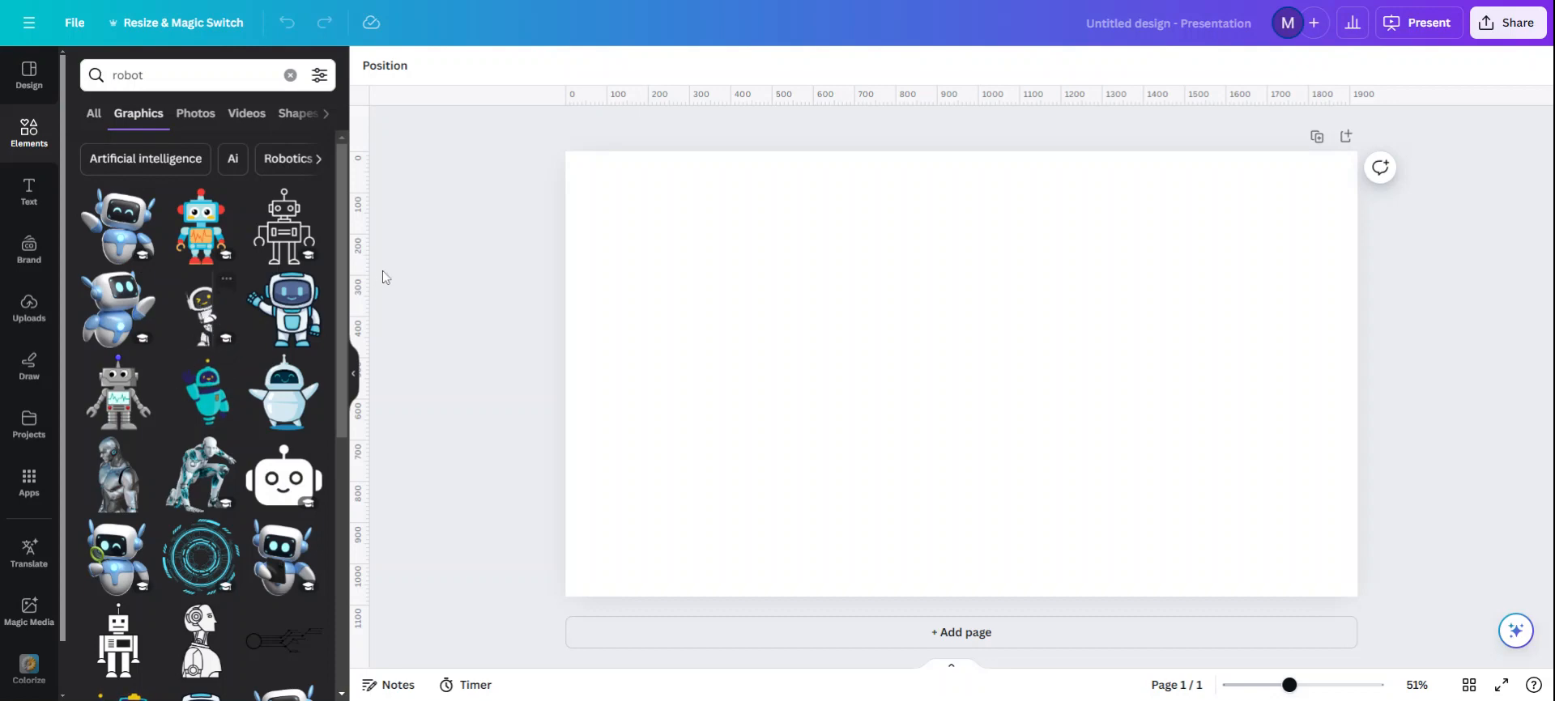
left_click(285, 310)
Step: Shrink the waving robot to a little over half the page height and place it in the page's lower-left corner
left_click_drag(997, 294, 860, 313)
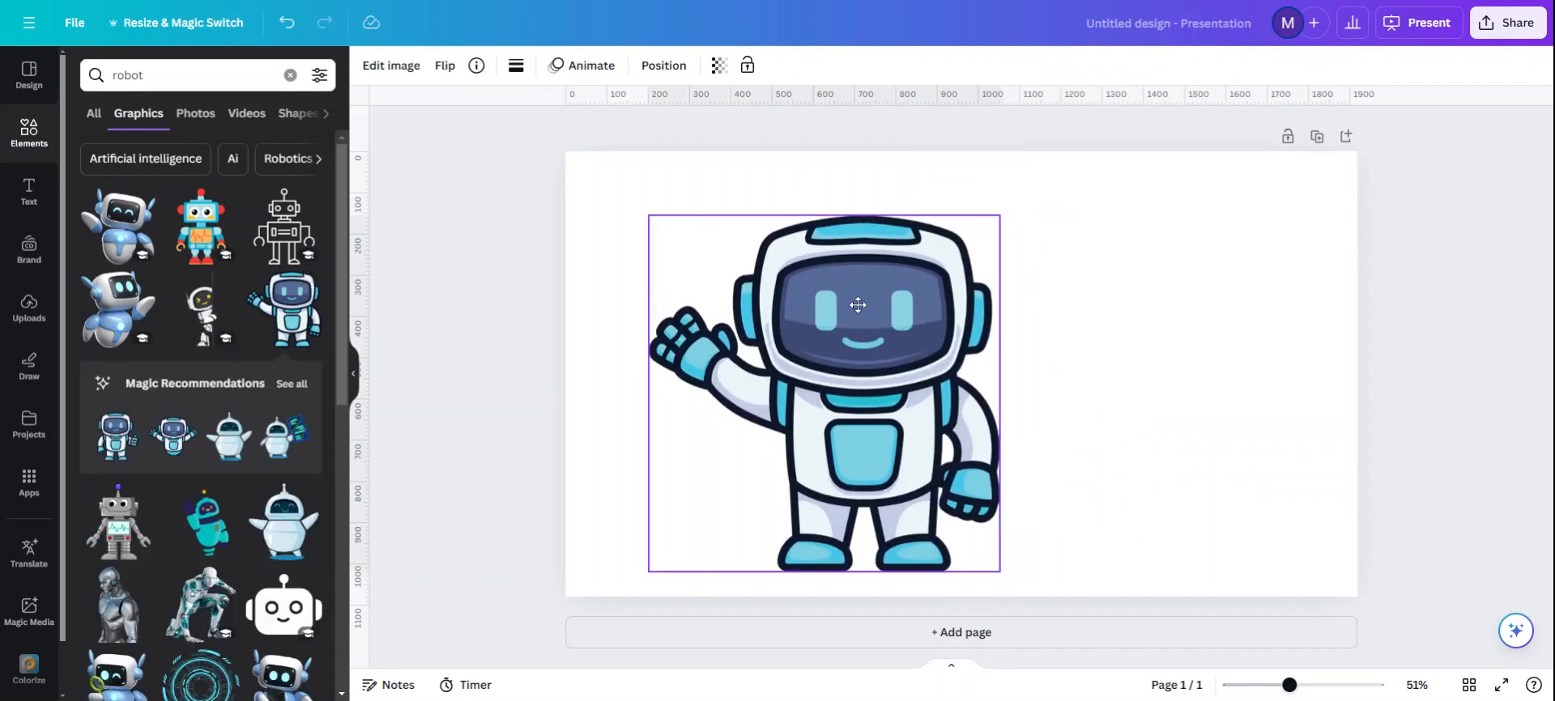
left_click_drag(651, 215, 763, 286)
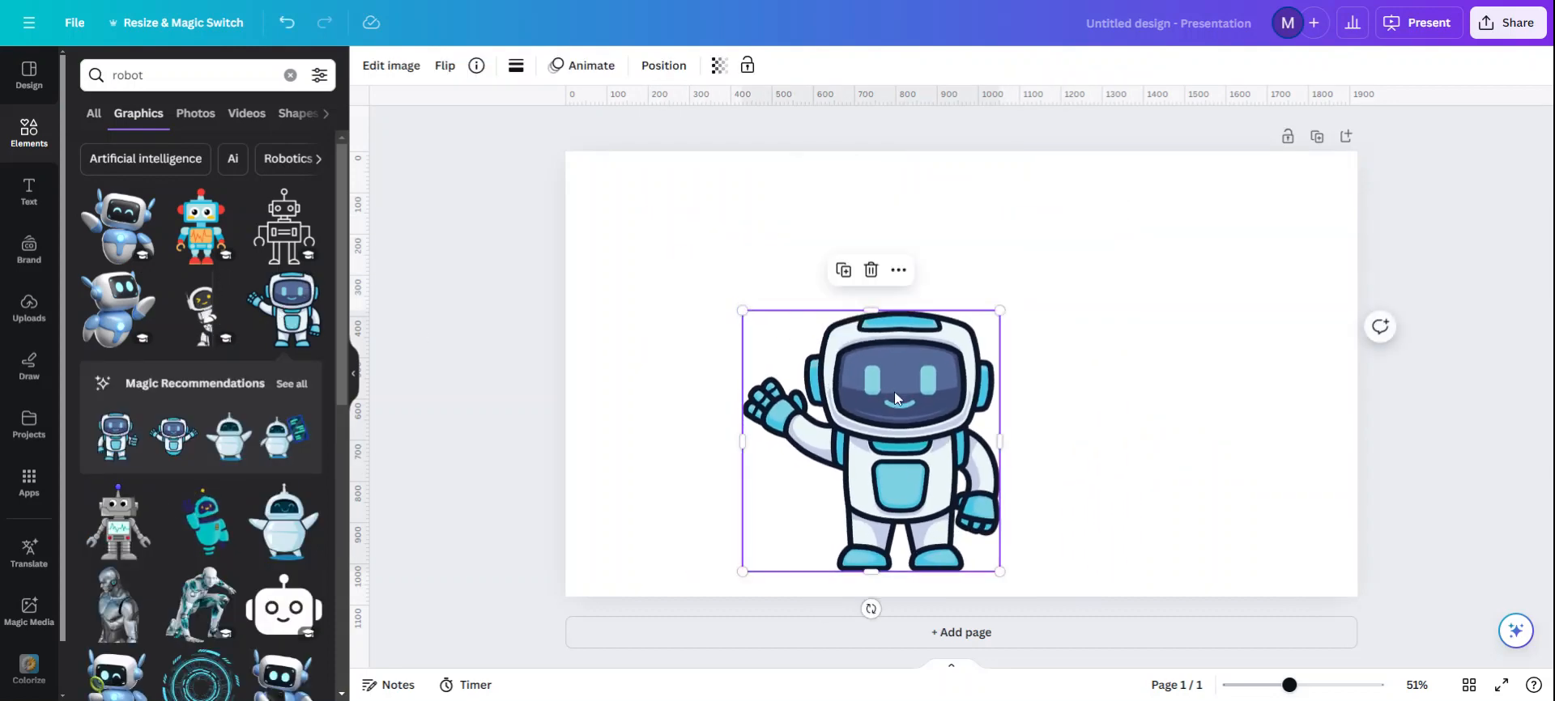
left_click_drag(893, 388, 720, 415)
left_click(927, 362)
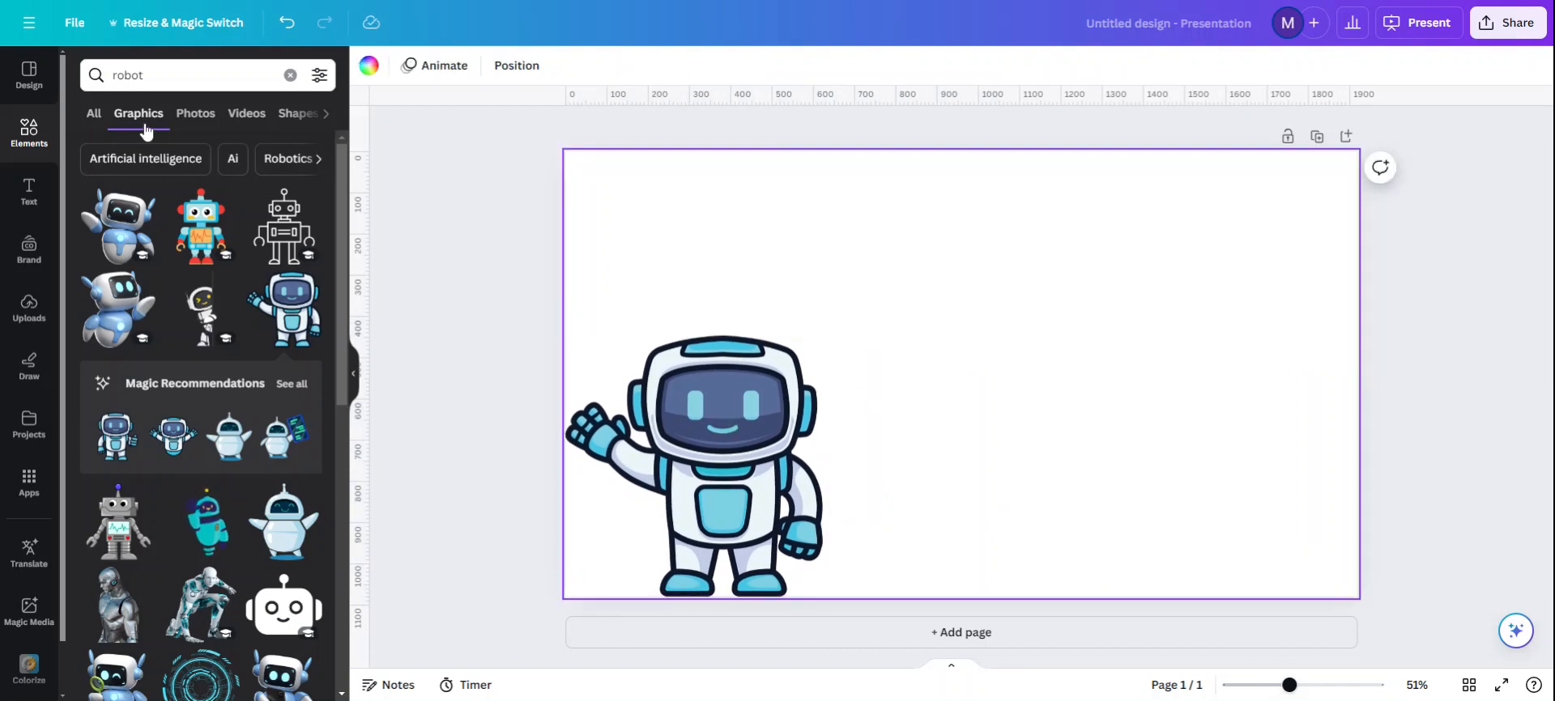
Step: Add a text box in the Sailors font reading "AI IN THE CLASSROOM"
left_click(116, 75)
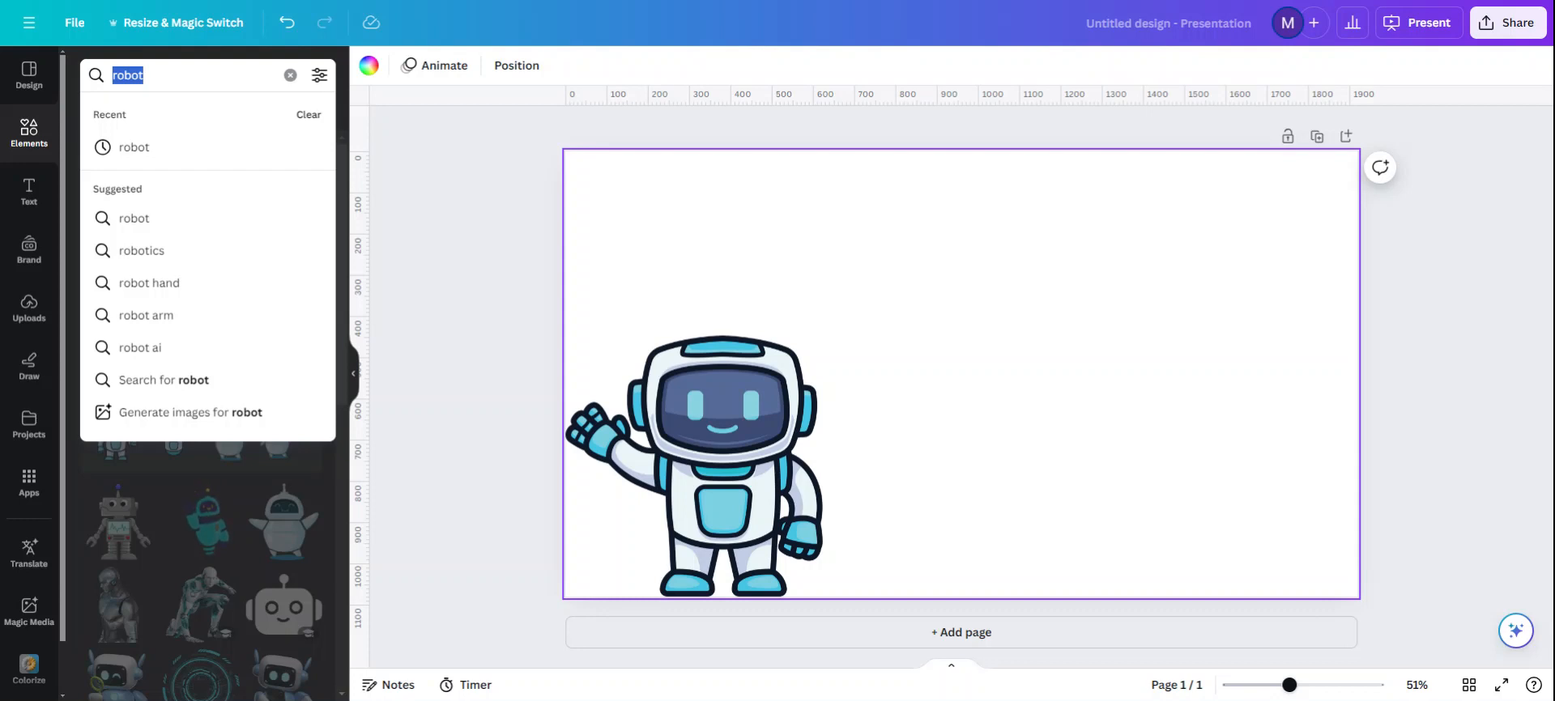
left_click(33, 197)
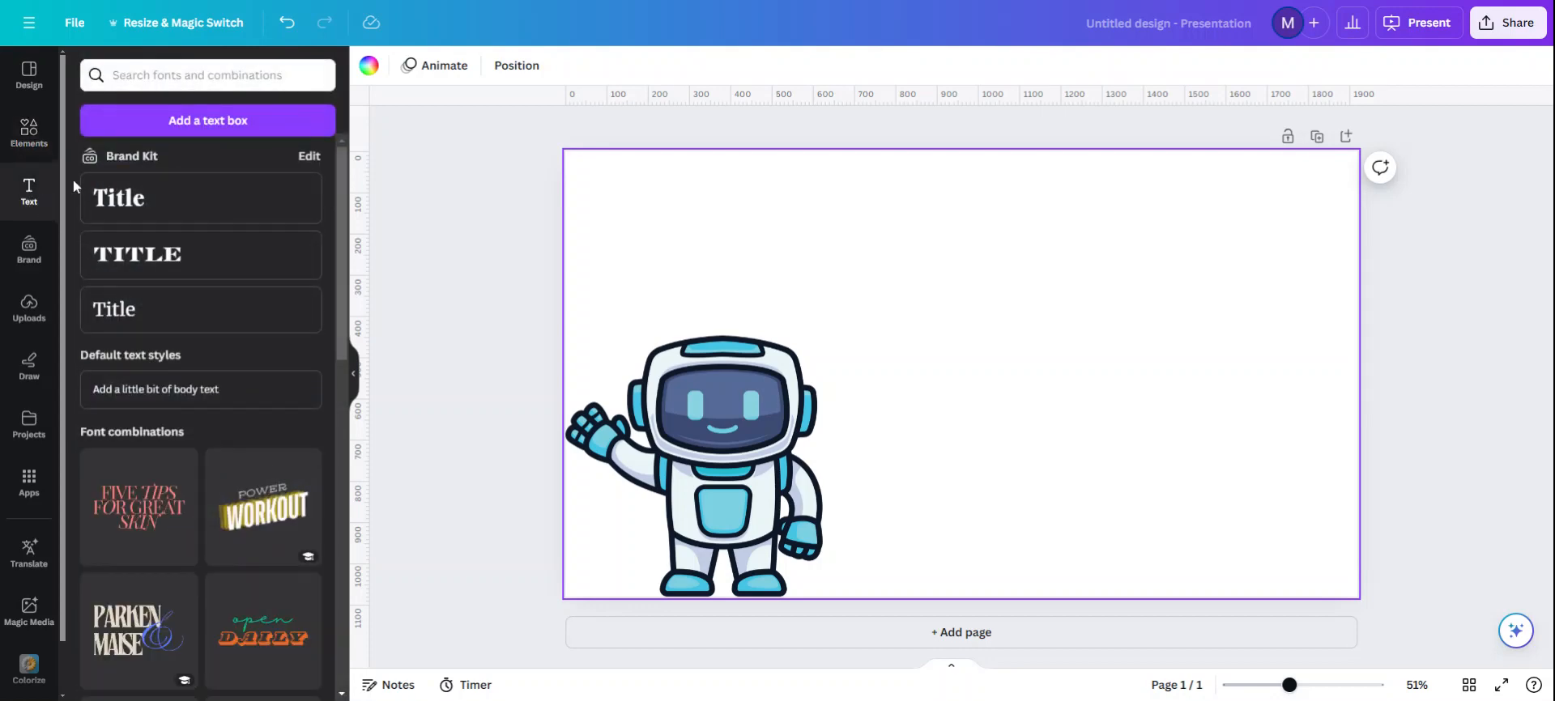
left_click(208, 127)
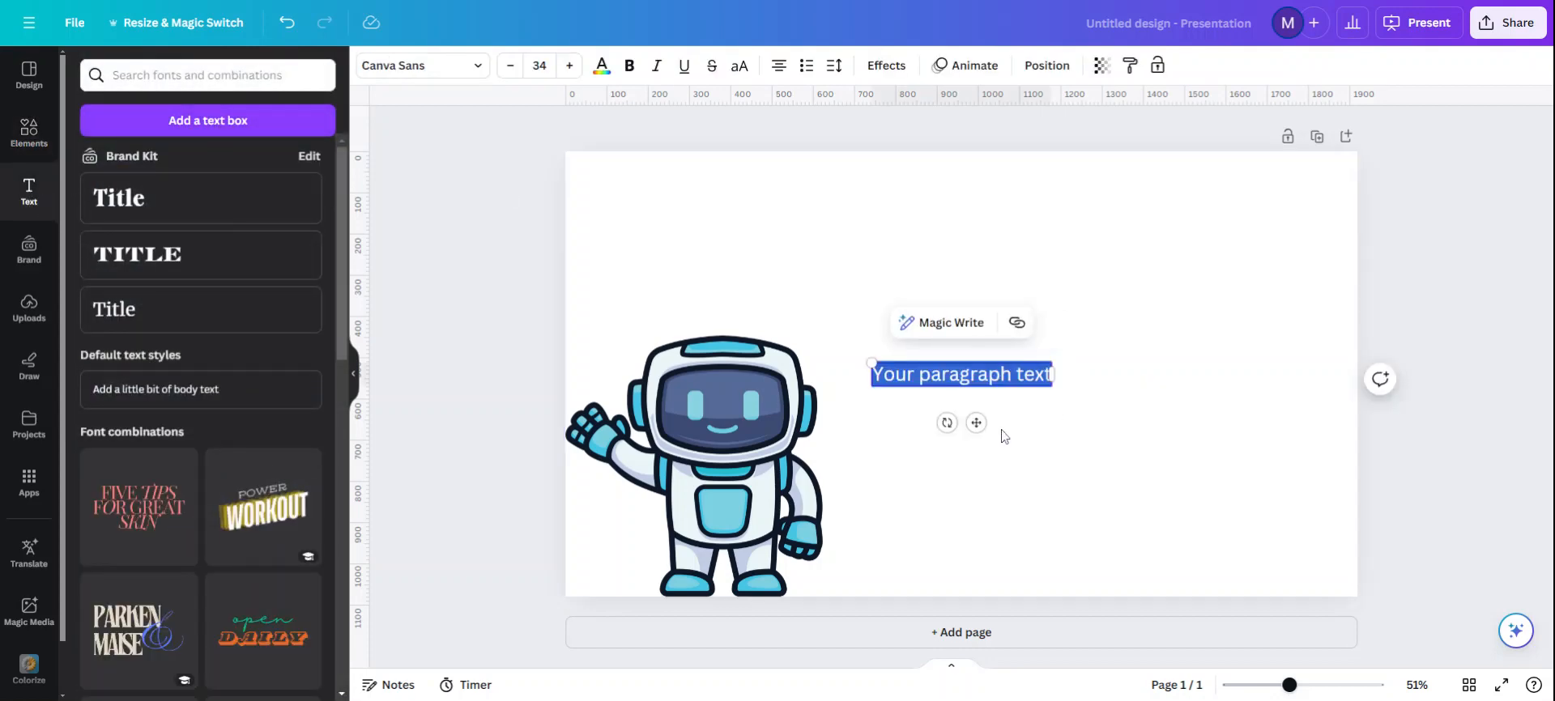
left_click(437, 69)
left_click(120, 509)
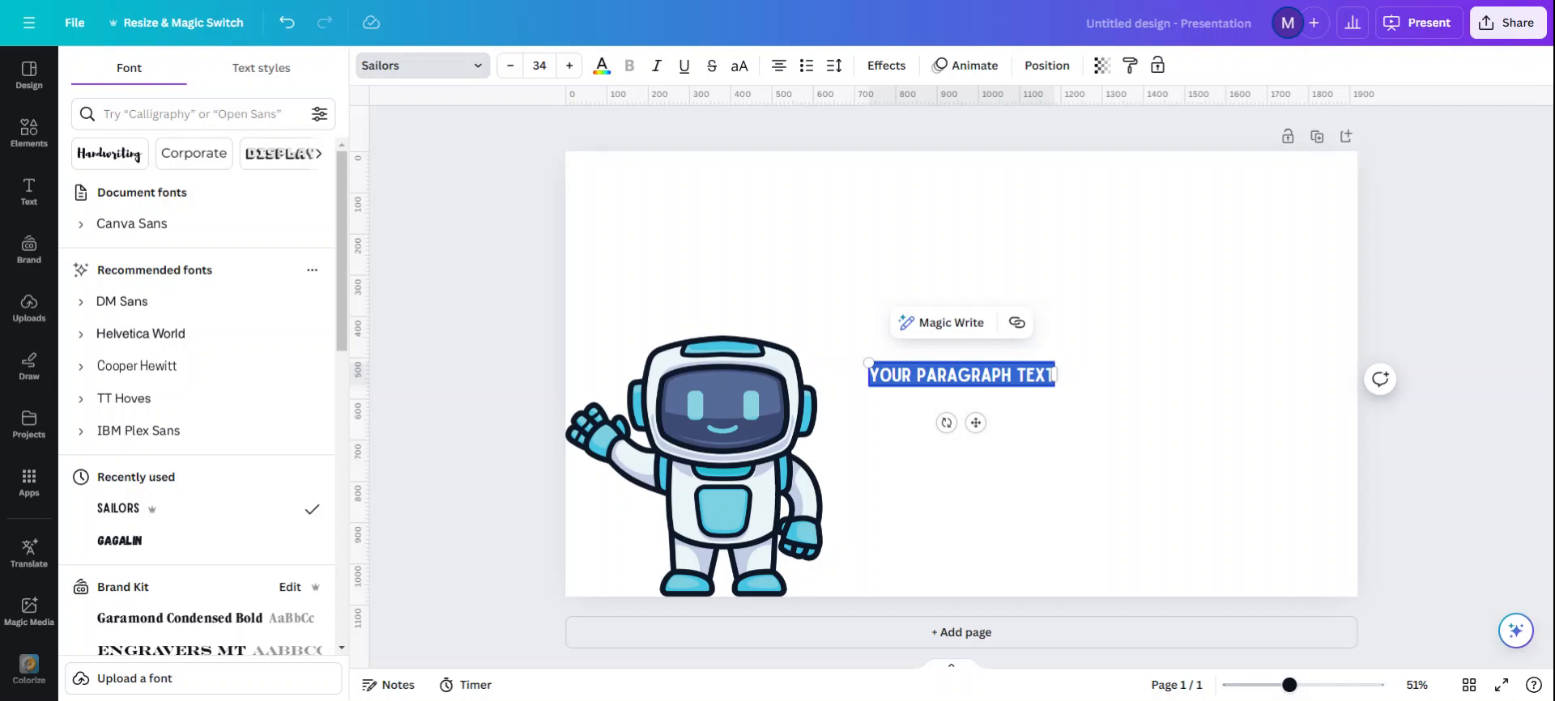
type("AI IN THE")
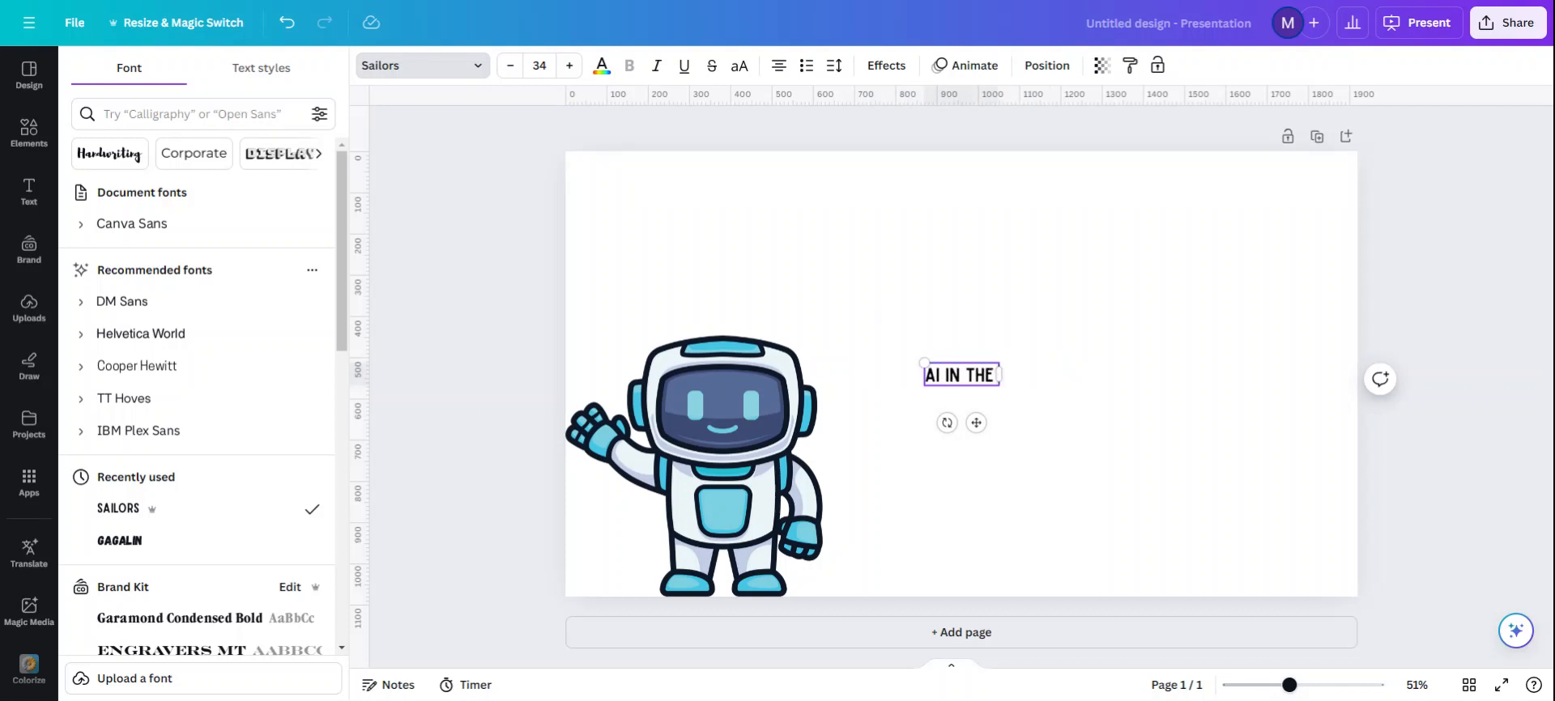
type(" CLASSROOM")
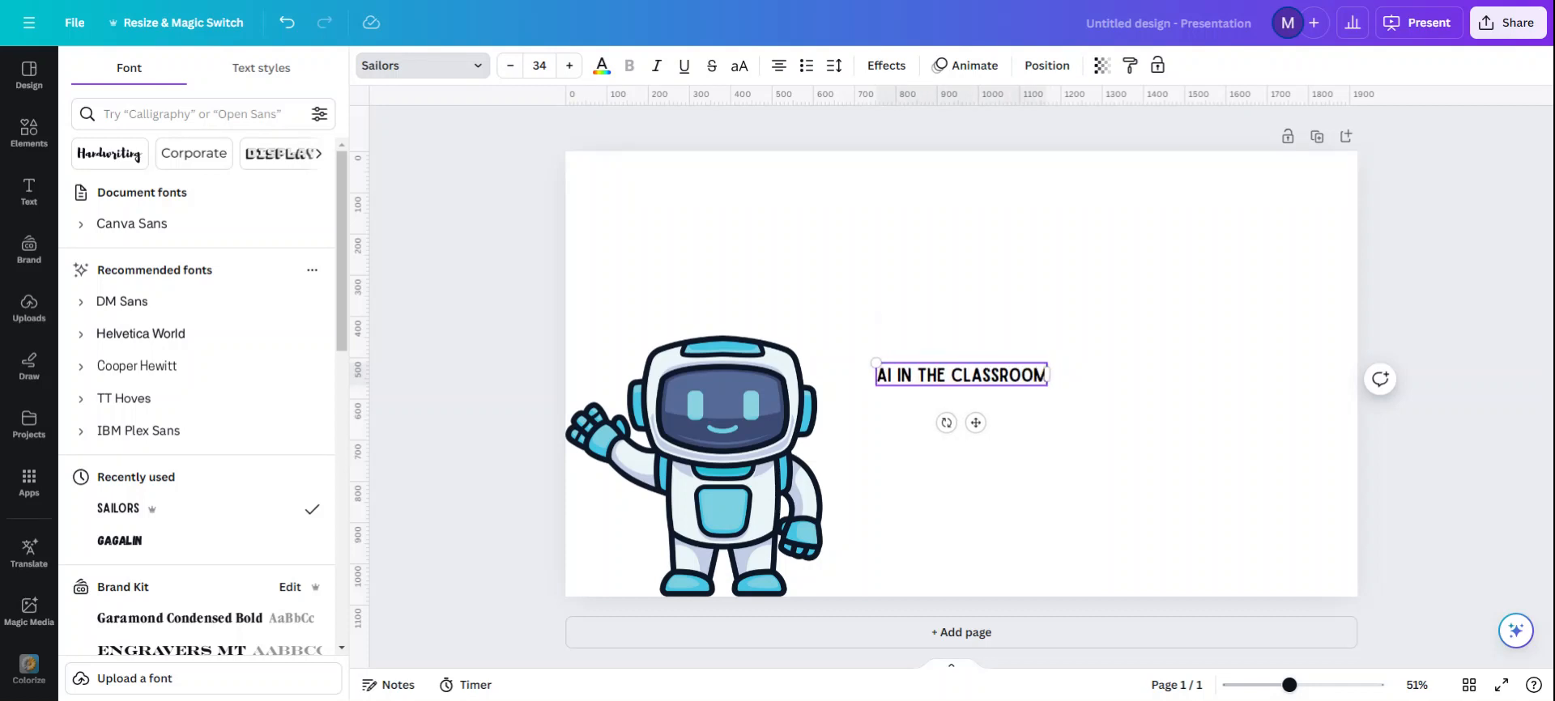
Step: Enlarge the "AI IN THE CLASSROOM" title to a font size of about 73.6 and centre it near the top of the page
left_click_drag(876, 363, 676, 337)
left_click(883, 440)
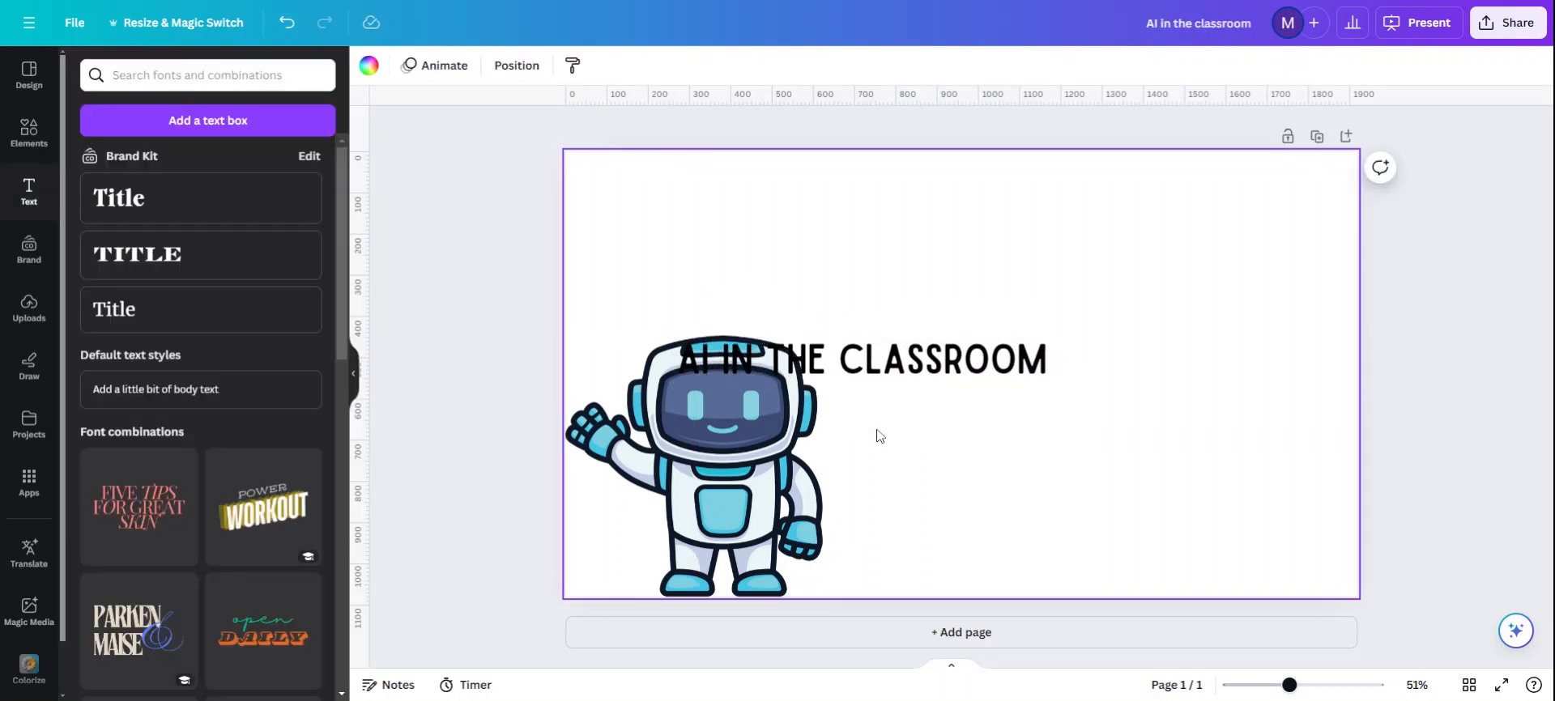
left_click(899, 373)
left_click_drag(877, 422, 975, 296)
left_click(675, 278)
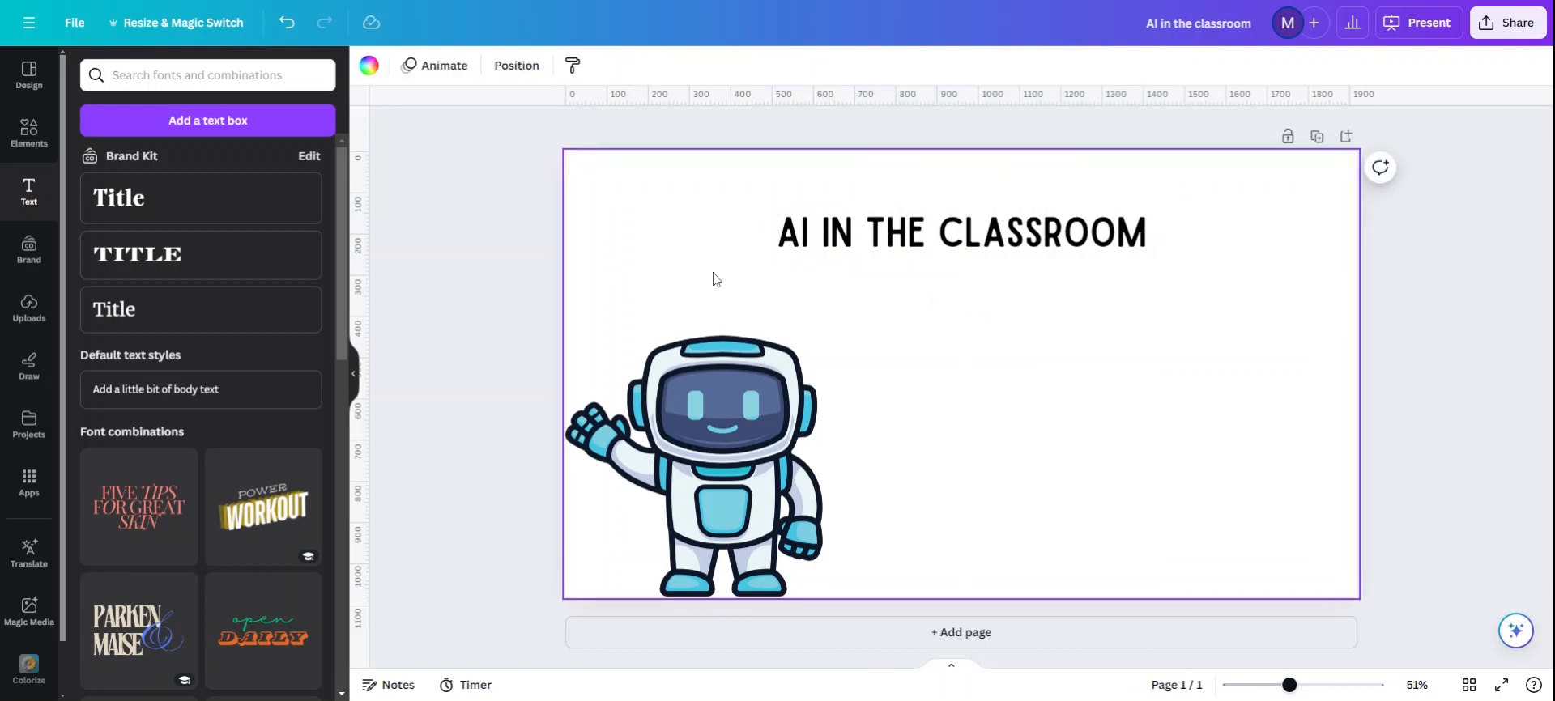
left_click(886, 230)
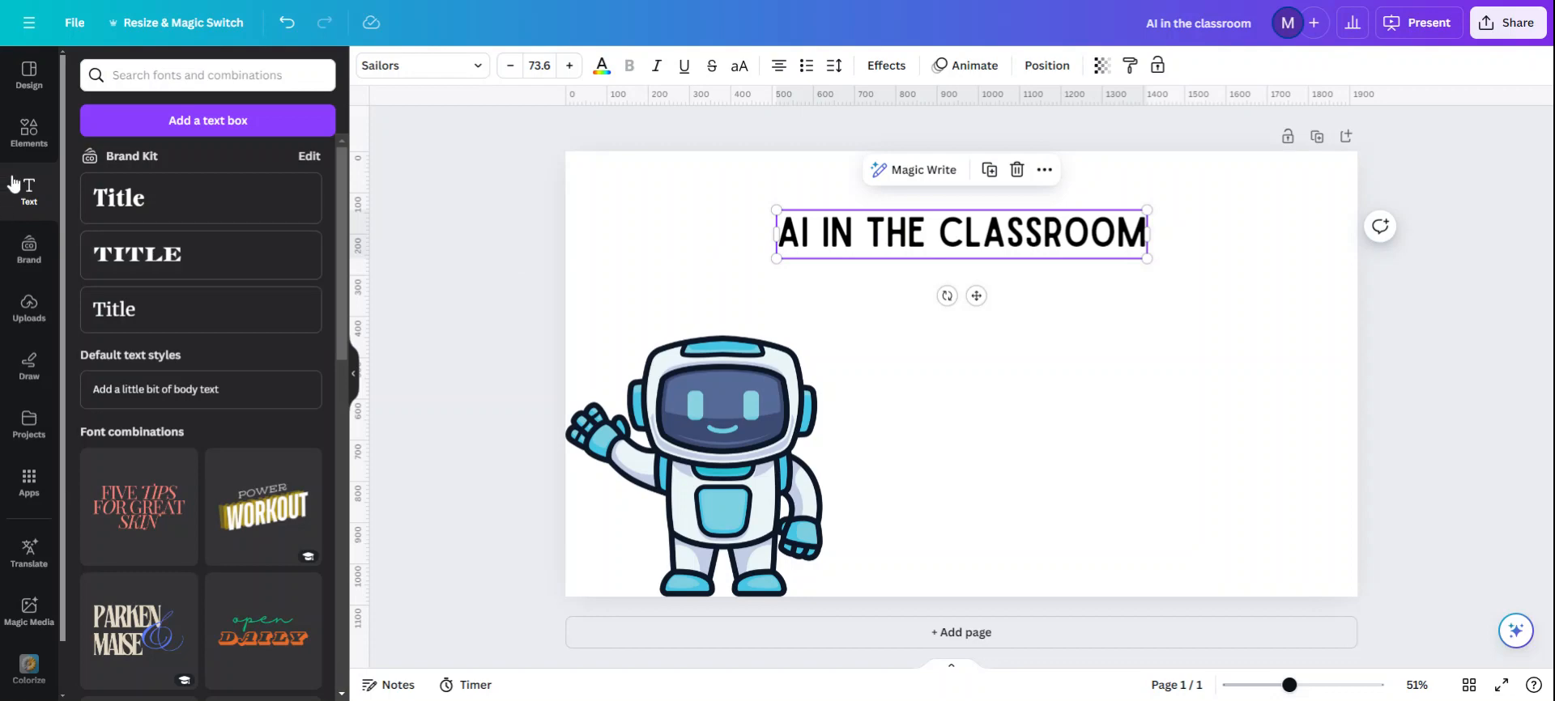
Step: Look through the uploaded images, drawing tools, existing projects and available apps, and return to the robot graphics
left_click(29, 310)
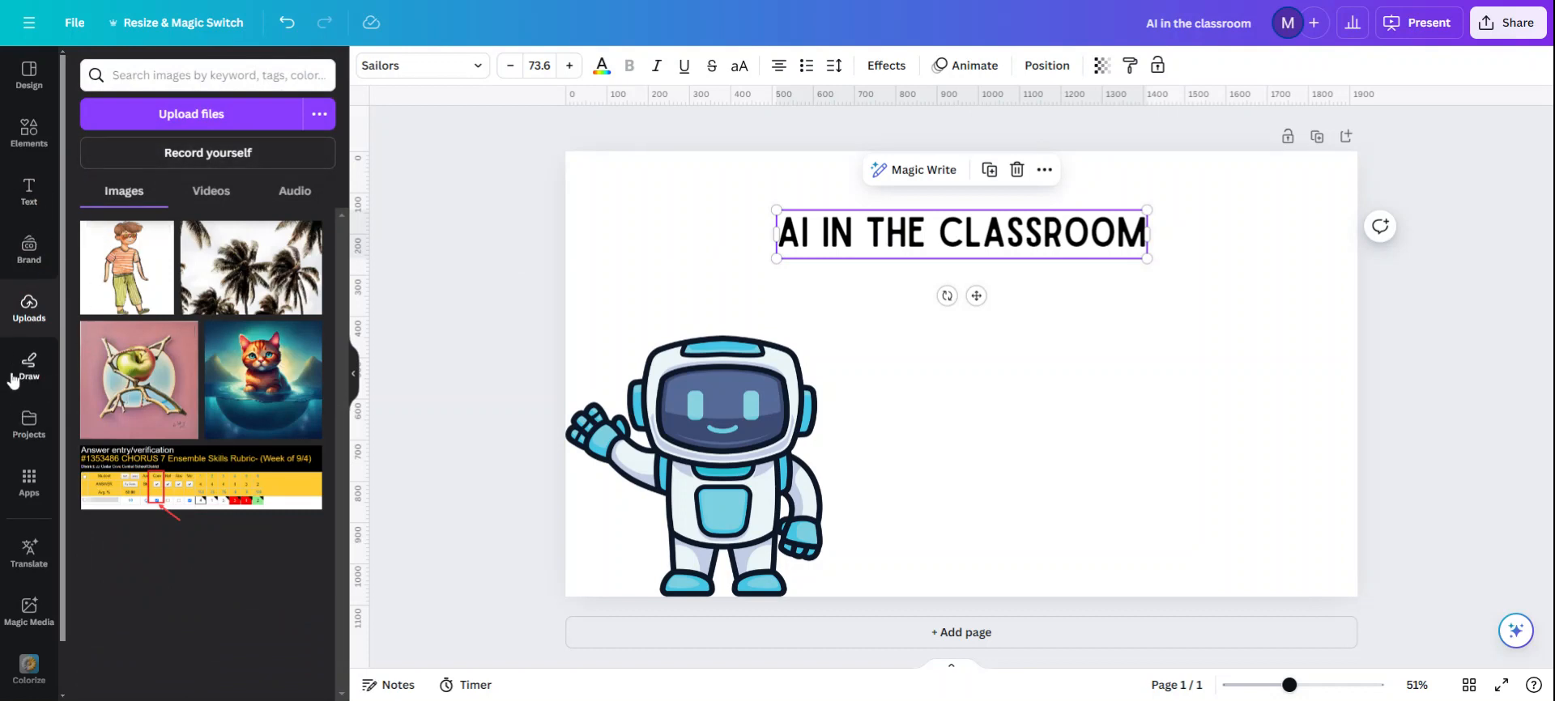
left_click(27, 368)
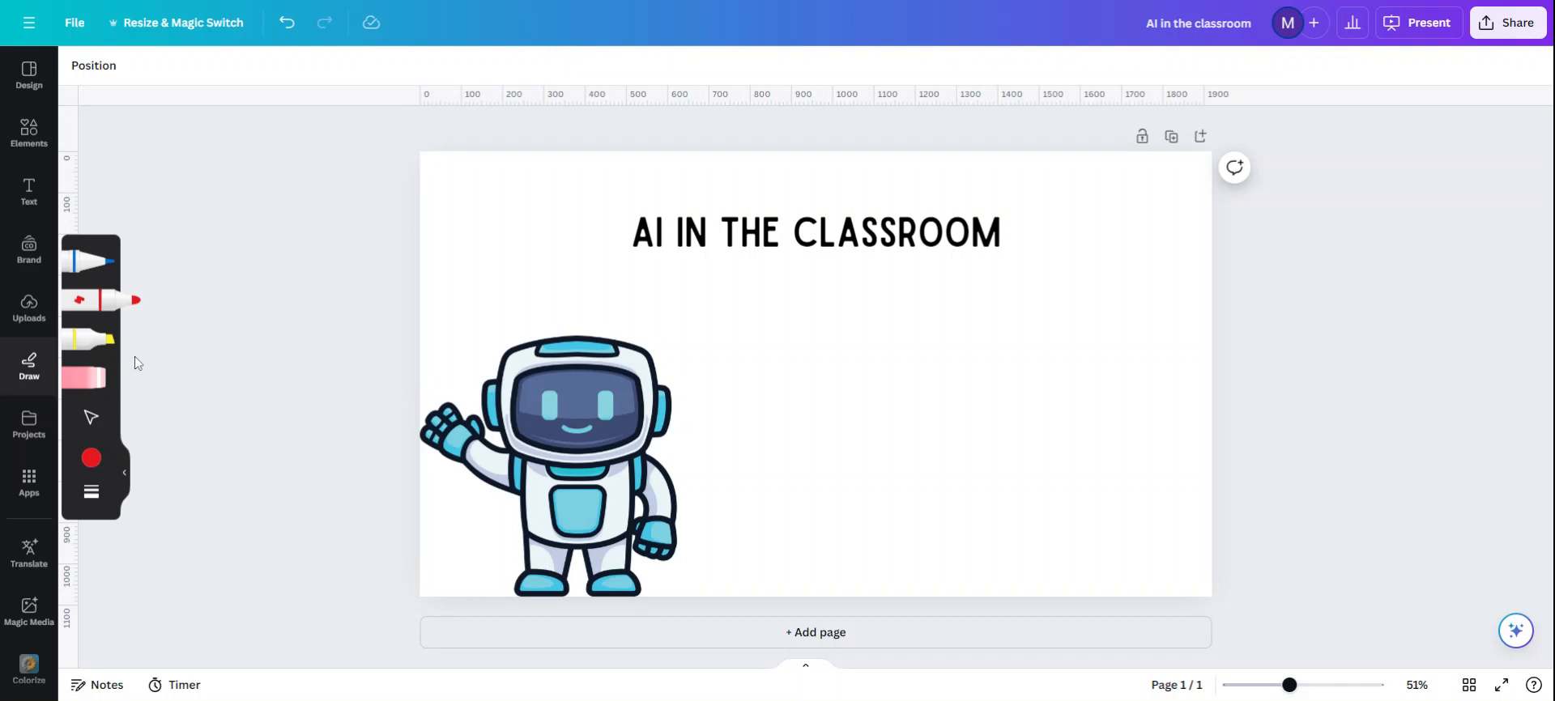
left_click(30, 424)
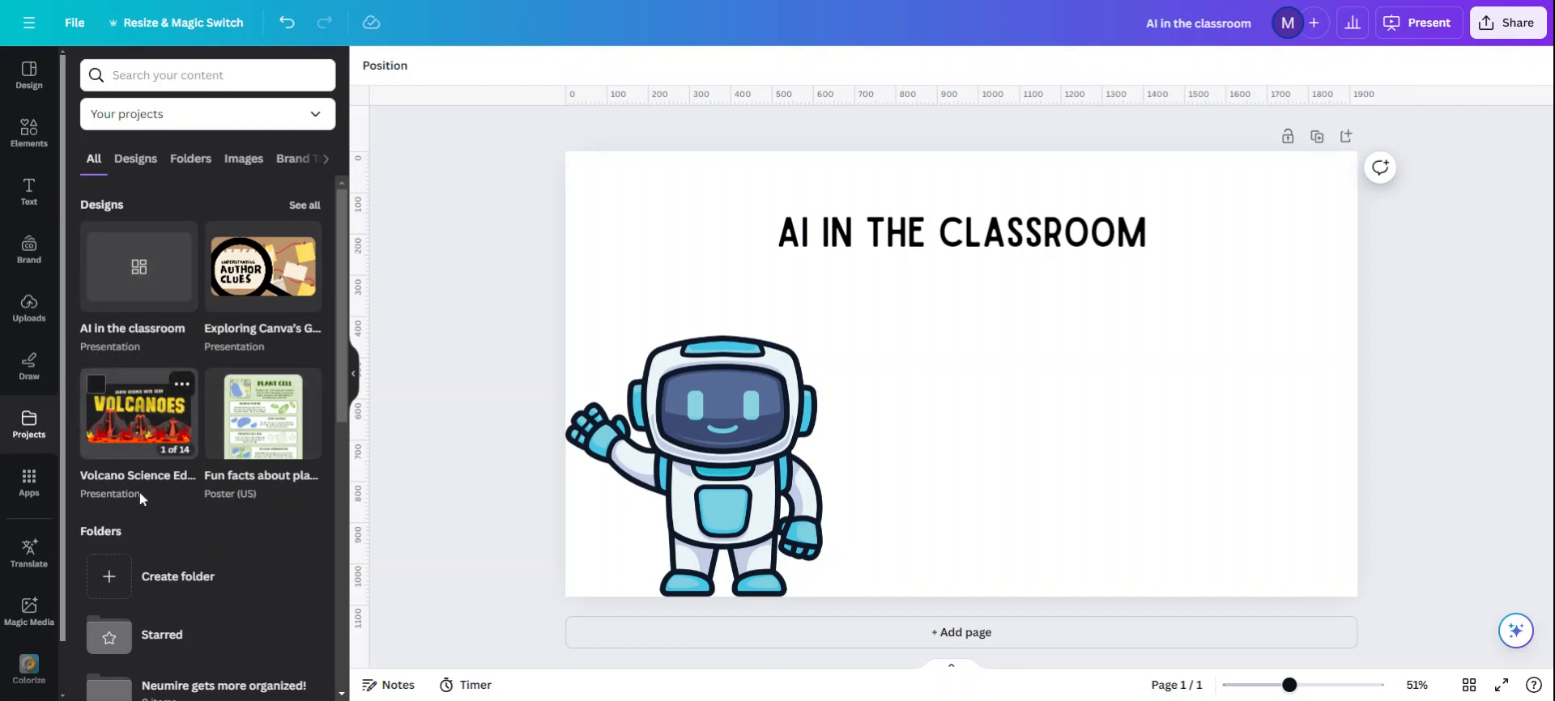
scroll(201, 496, "down", 7)
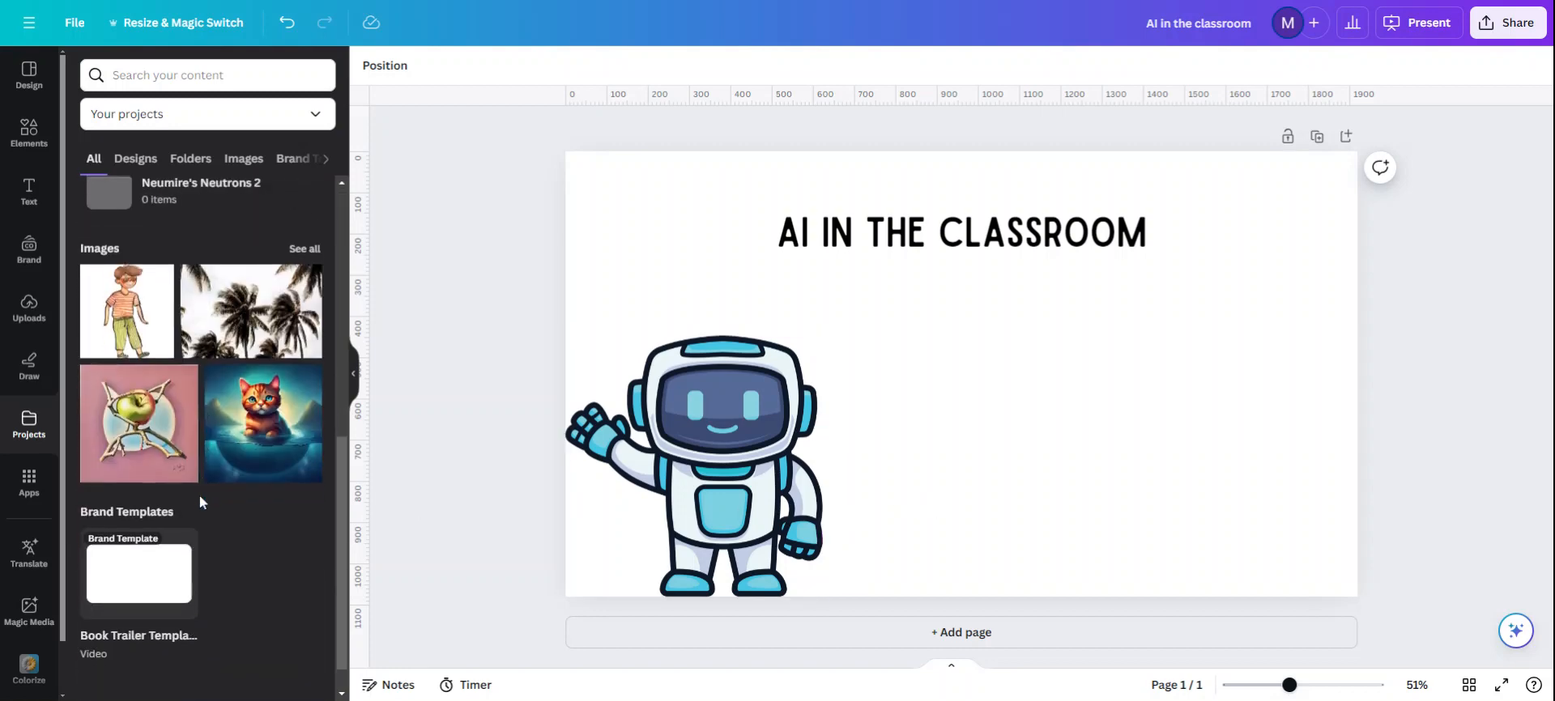
scroll(199, 496, "up", 7)
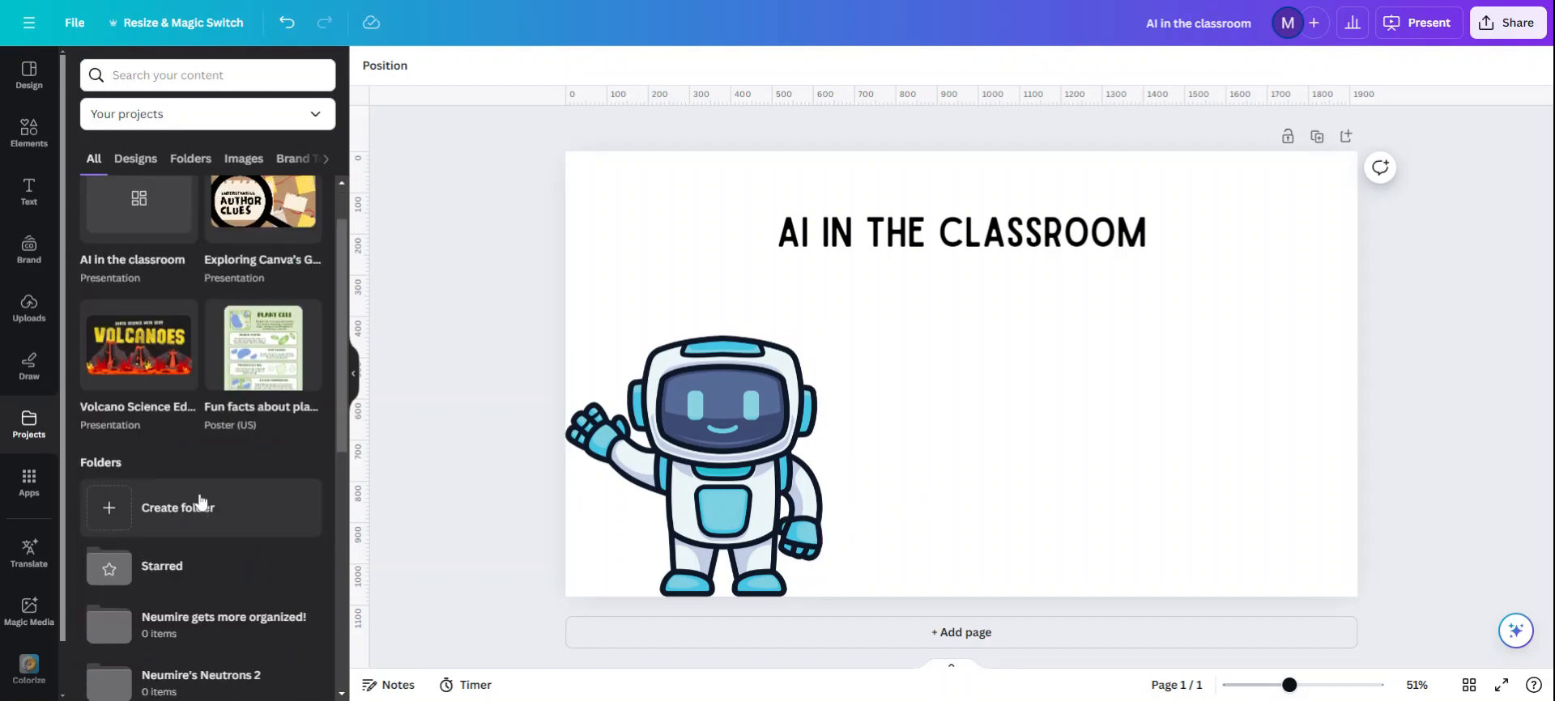
left_click(26, 487)
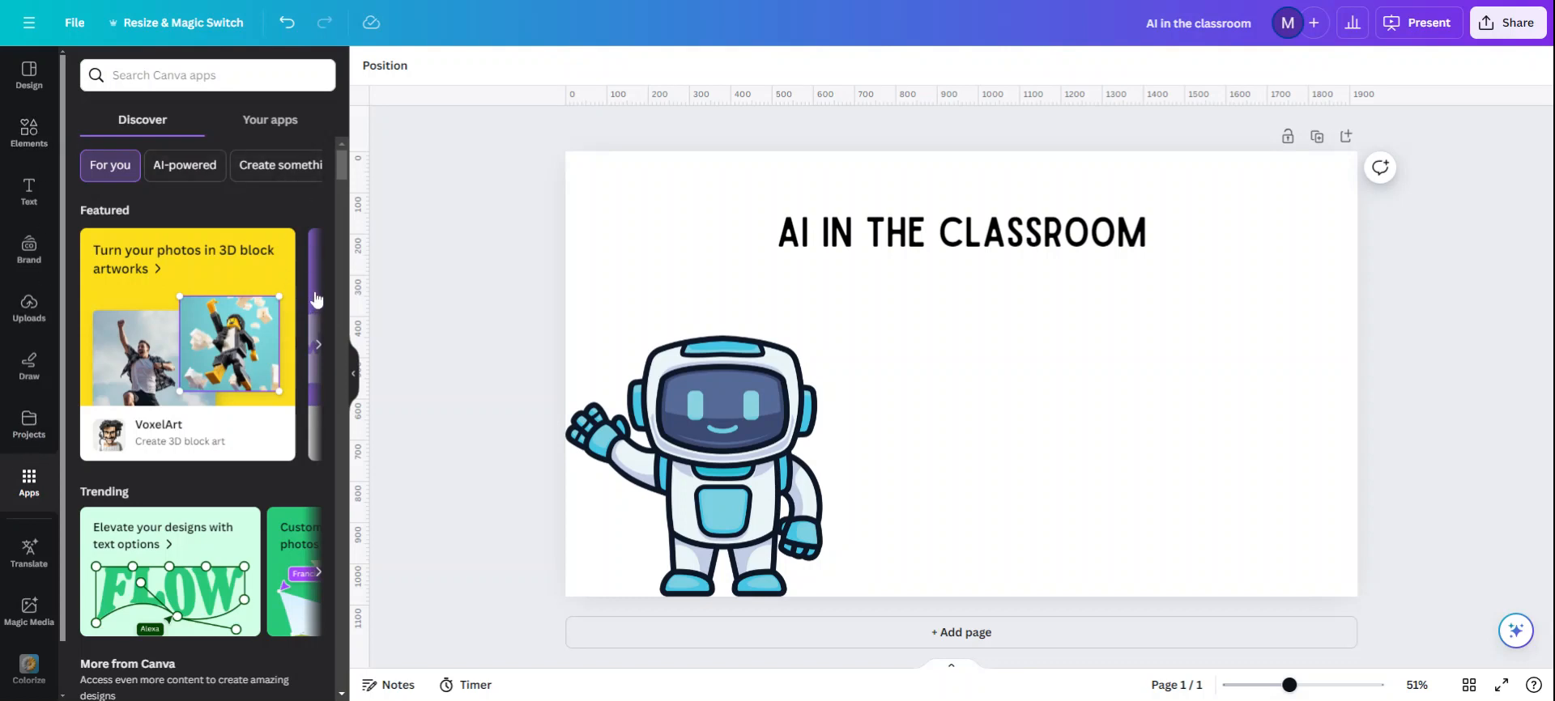
left_click(28, 138)
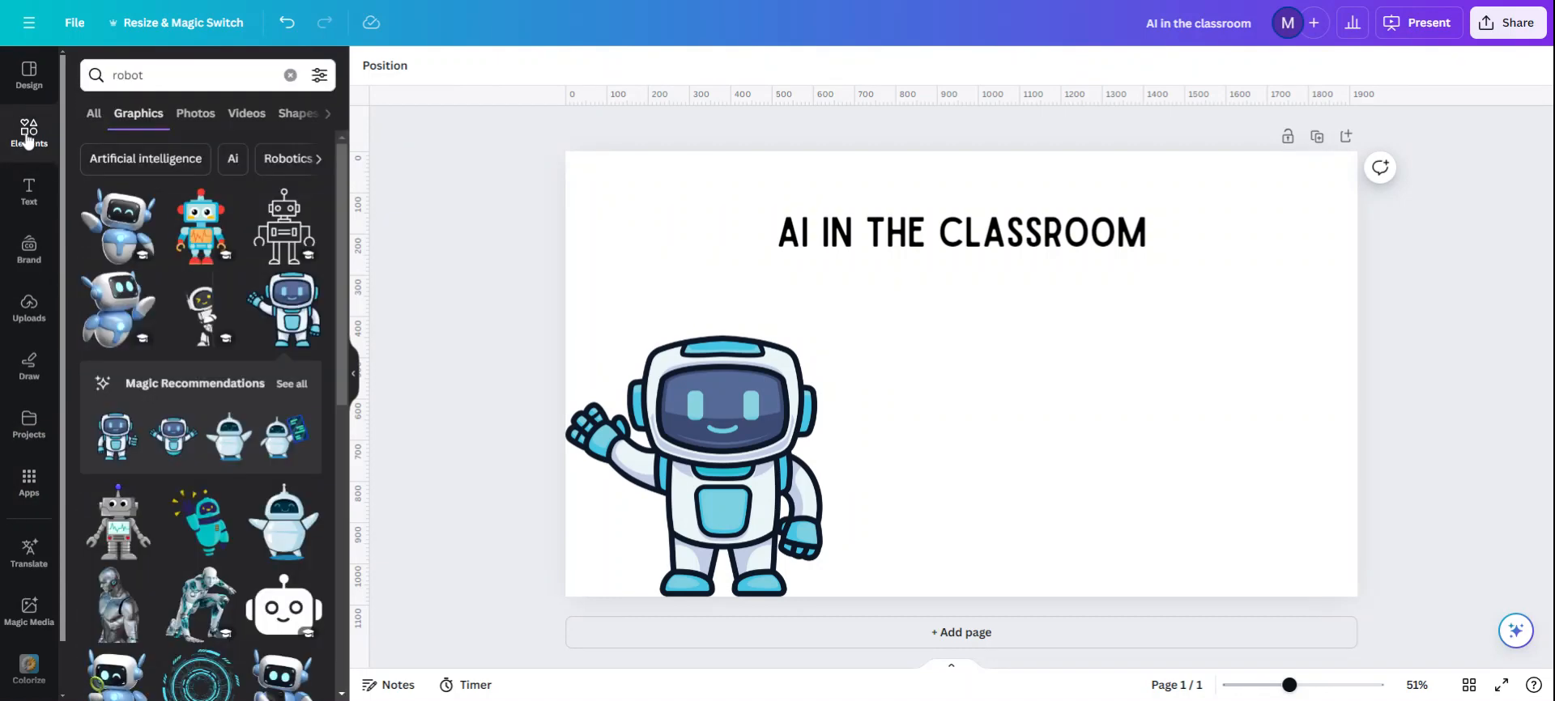
Step: Add the pale-blue robot graphic with raised arms and place it in the page's lower-right corner
left_click(284, 528)
left_click_drag(936, 401, 1219, 533)
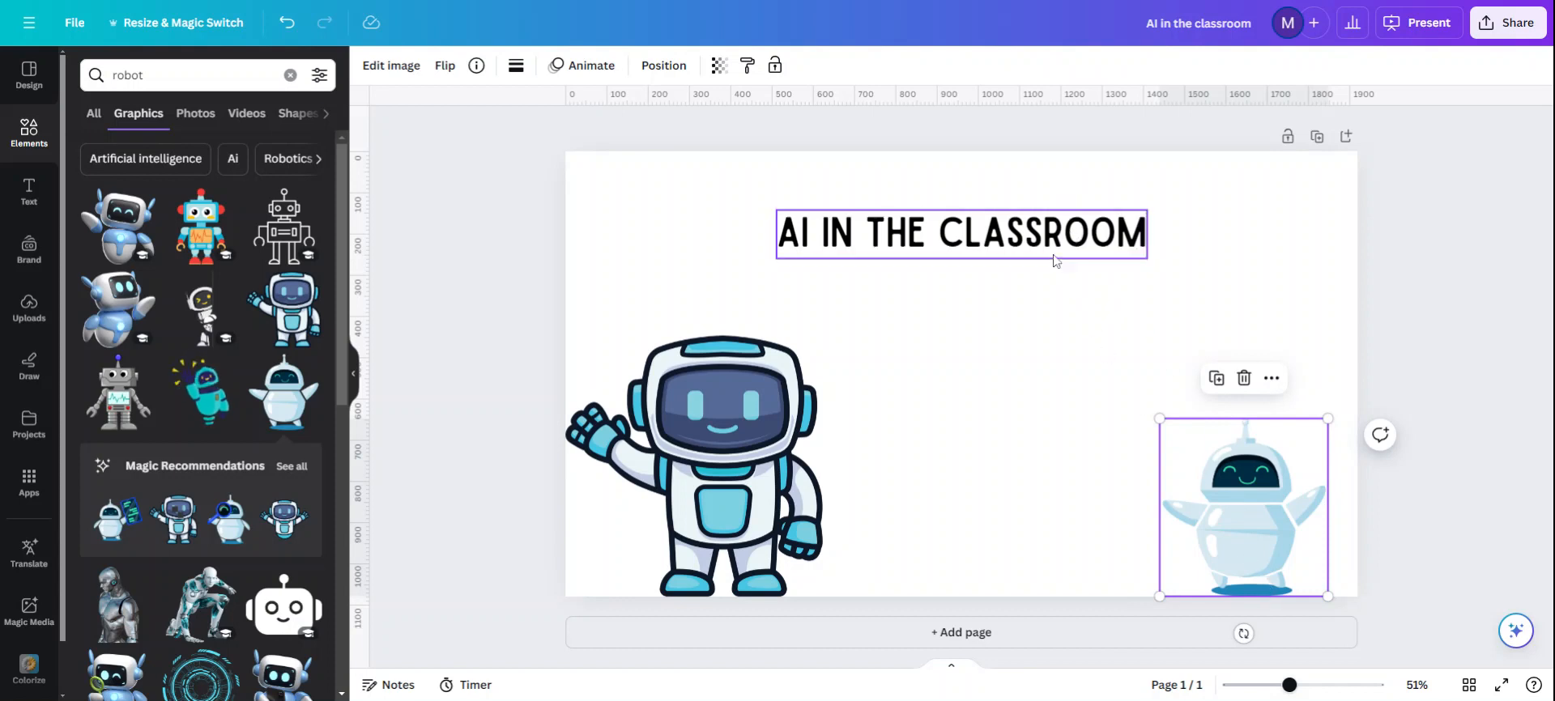
Step: Examine the title's text formatting options and the image editing effects offered for the waving robot
left_click(1017, 241)
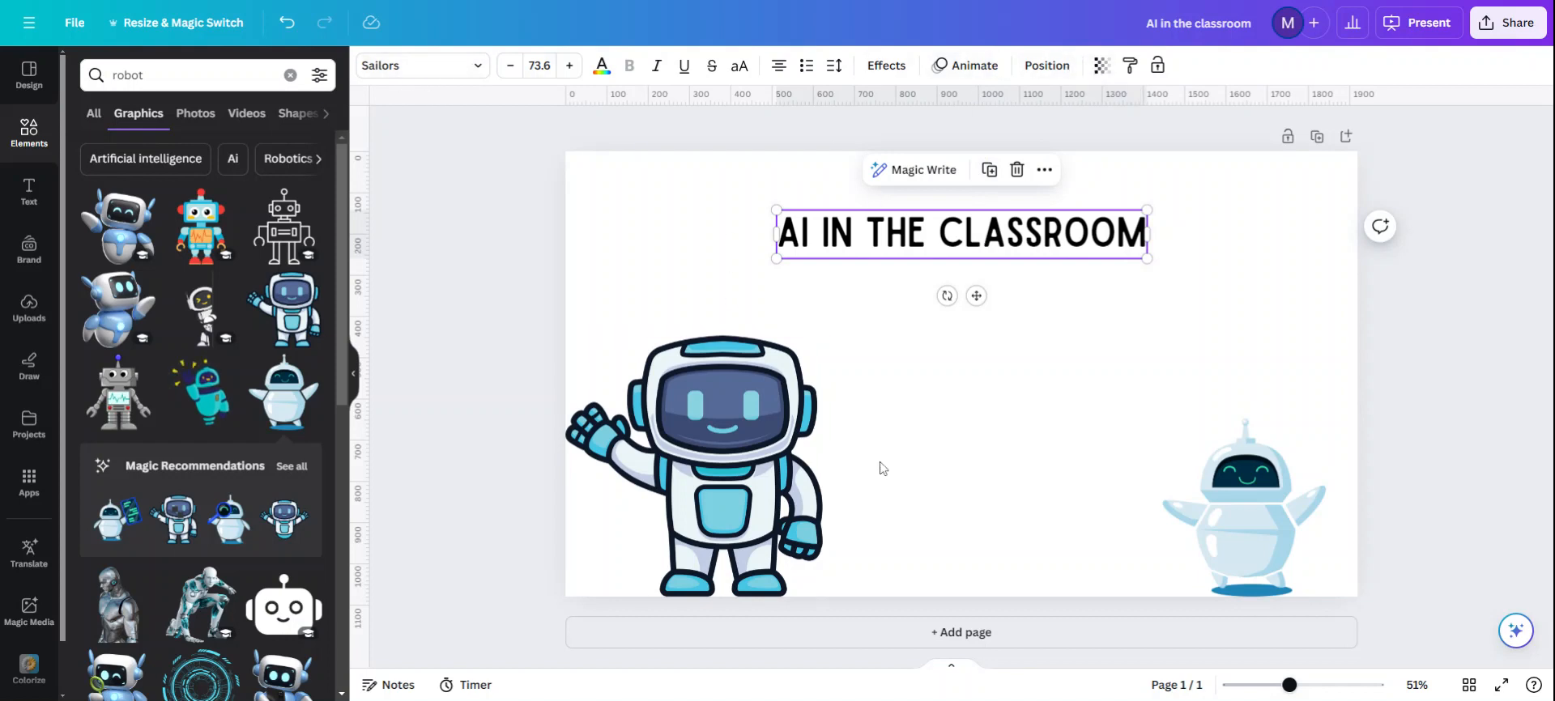
left_click(757, 442)
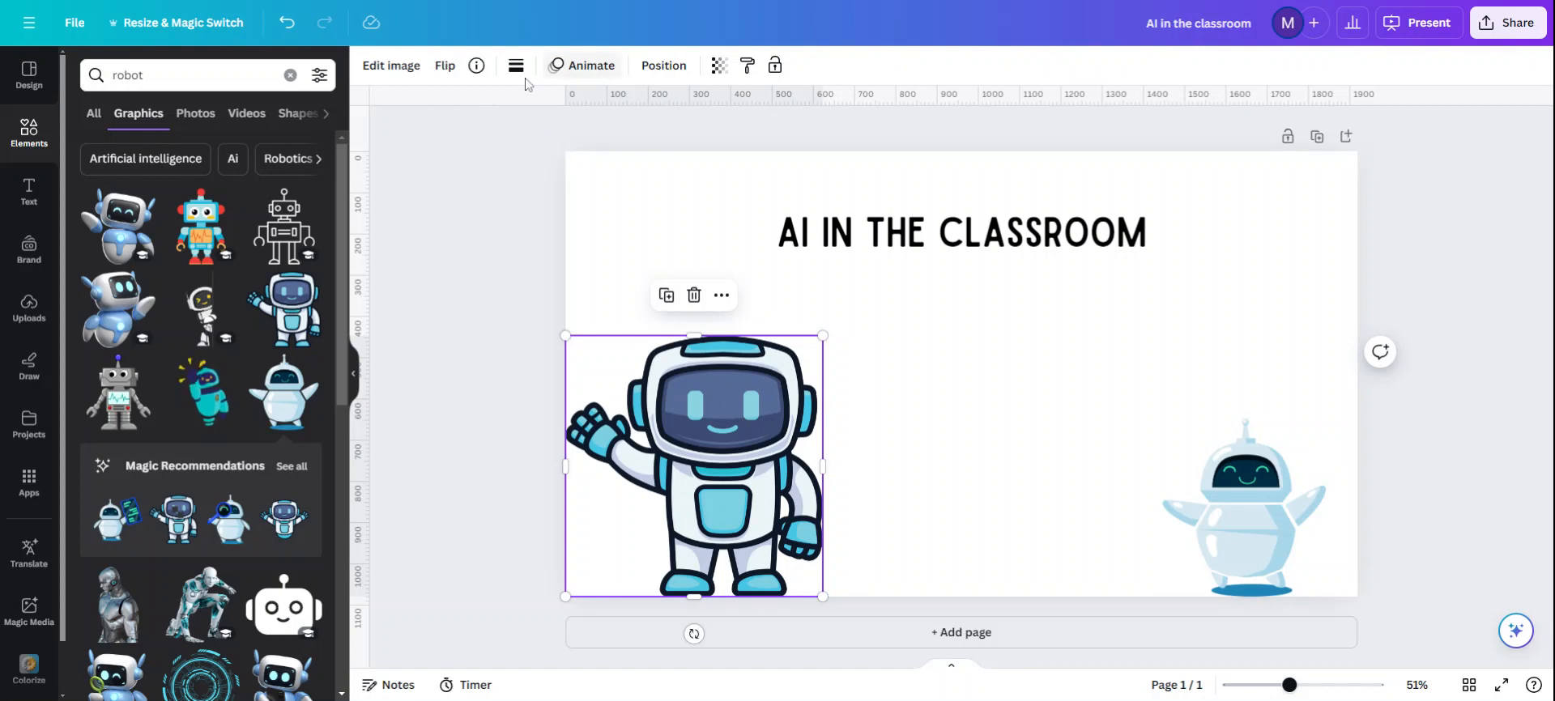
left_click(409, 75)
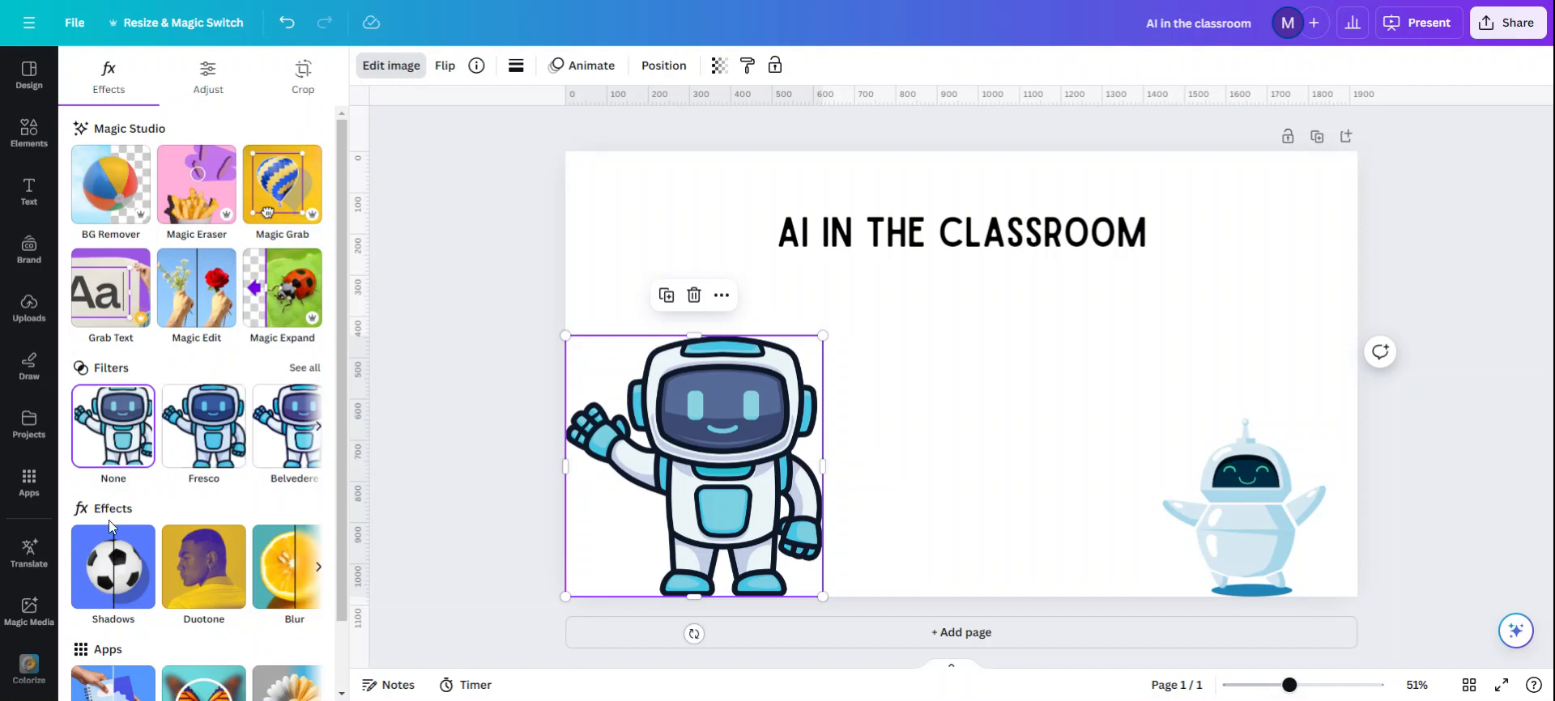
scroll(206, 476, "down", 1)
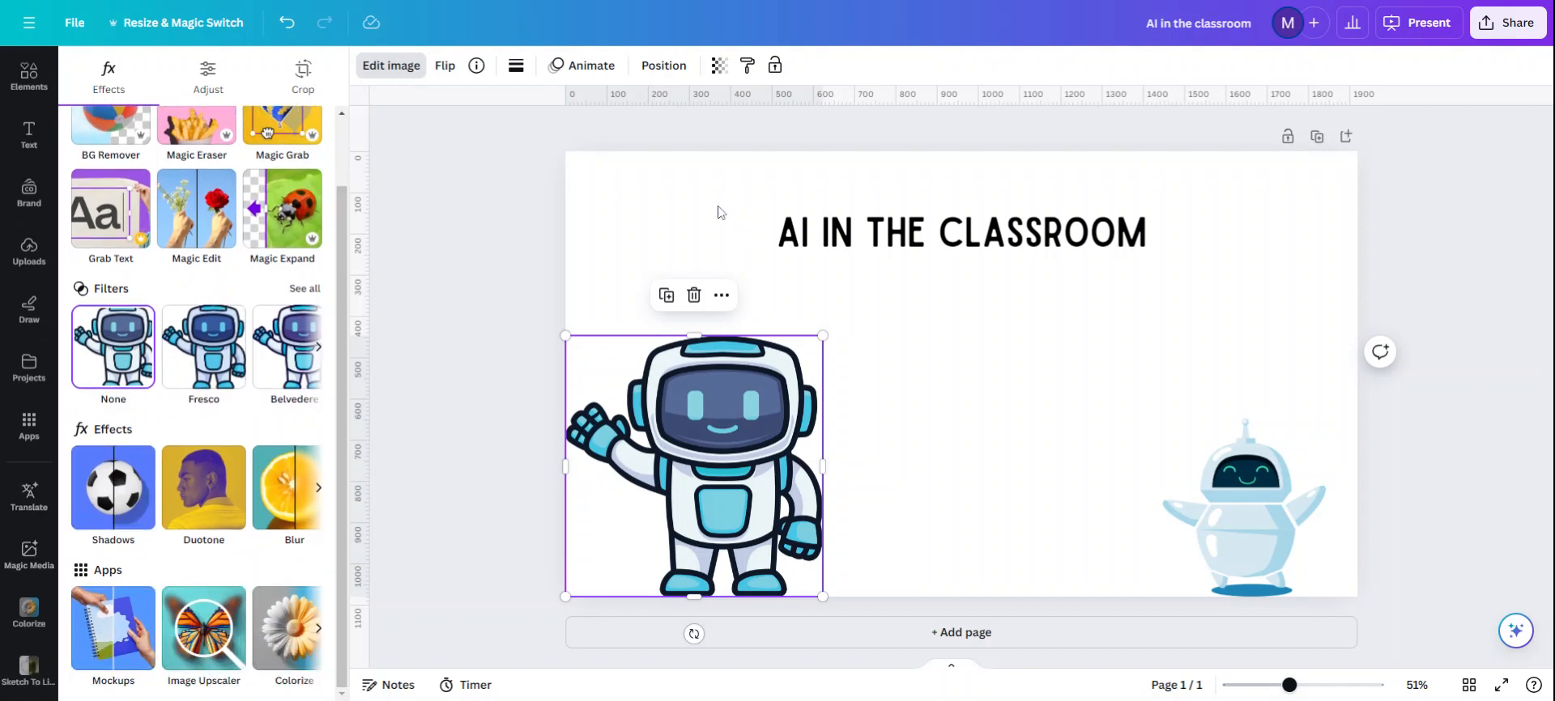
left_click(888, 376)
left_click(725, 397)
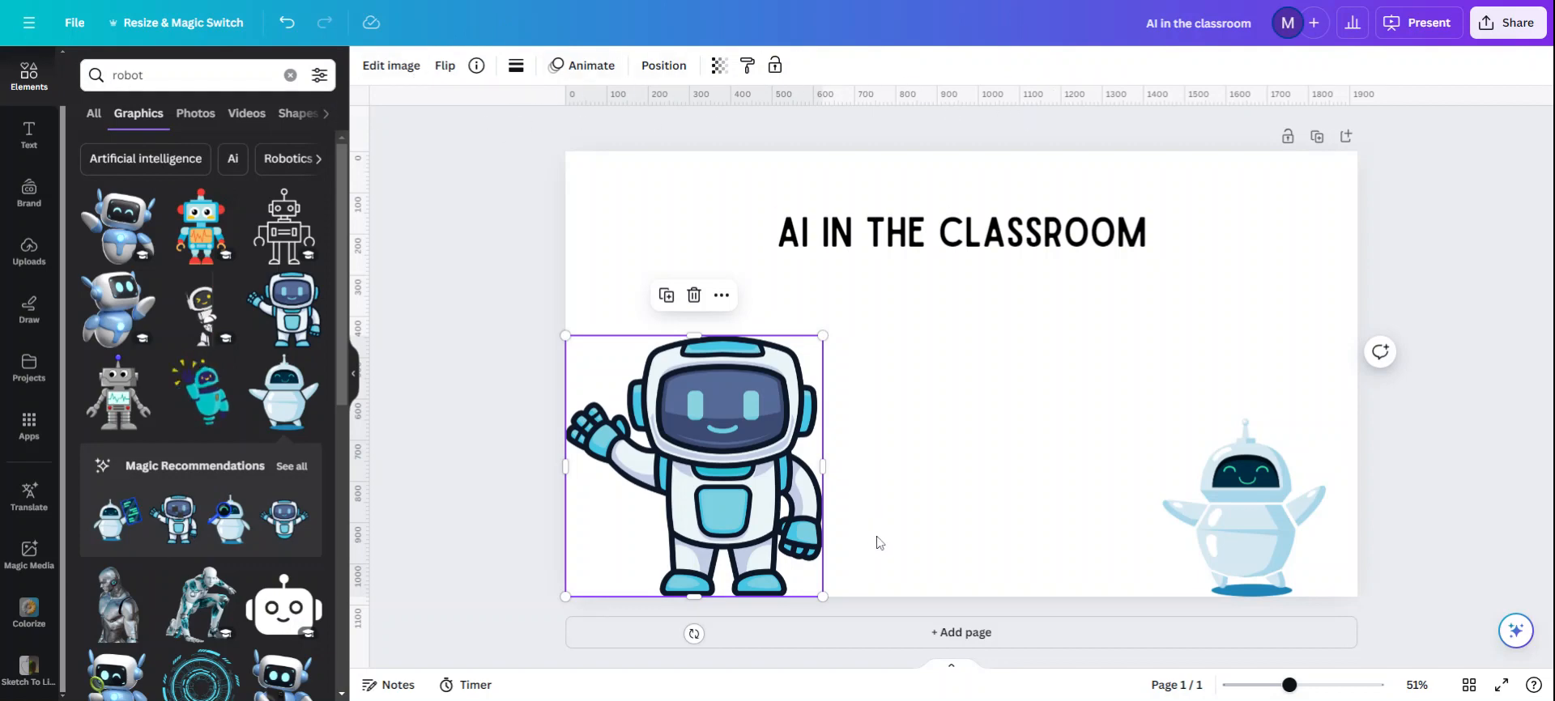
Step: Add a second page and insert the teal waving robot graphic on it
left_click(968, 632)
scroll(740, 436, "up", 4)
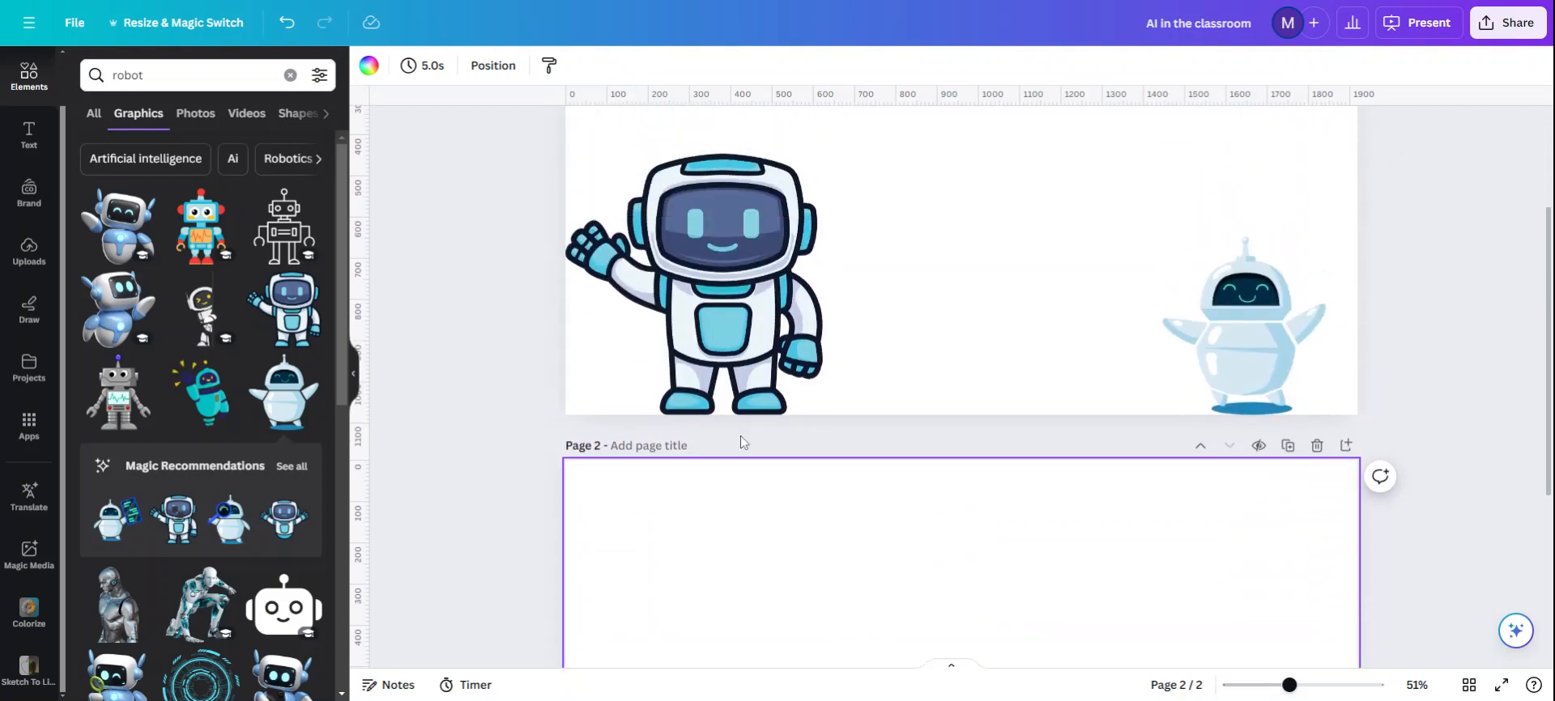
left_click(194, 399)
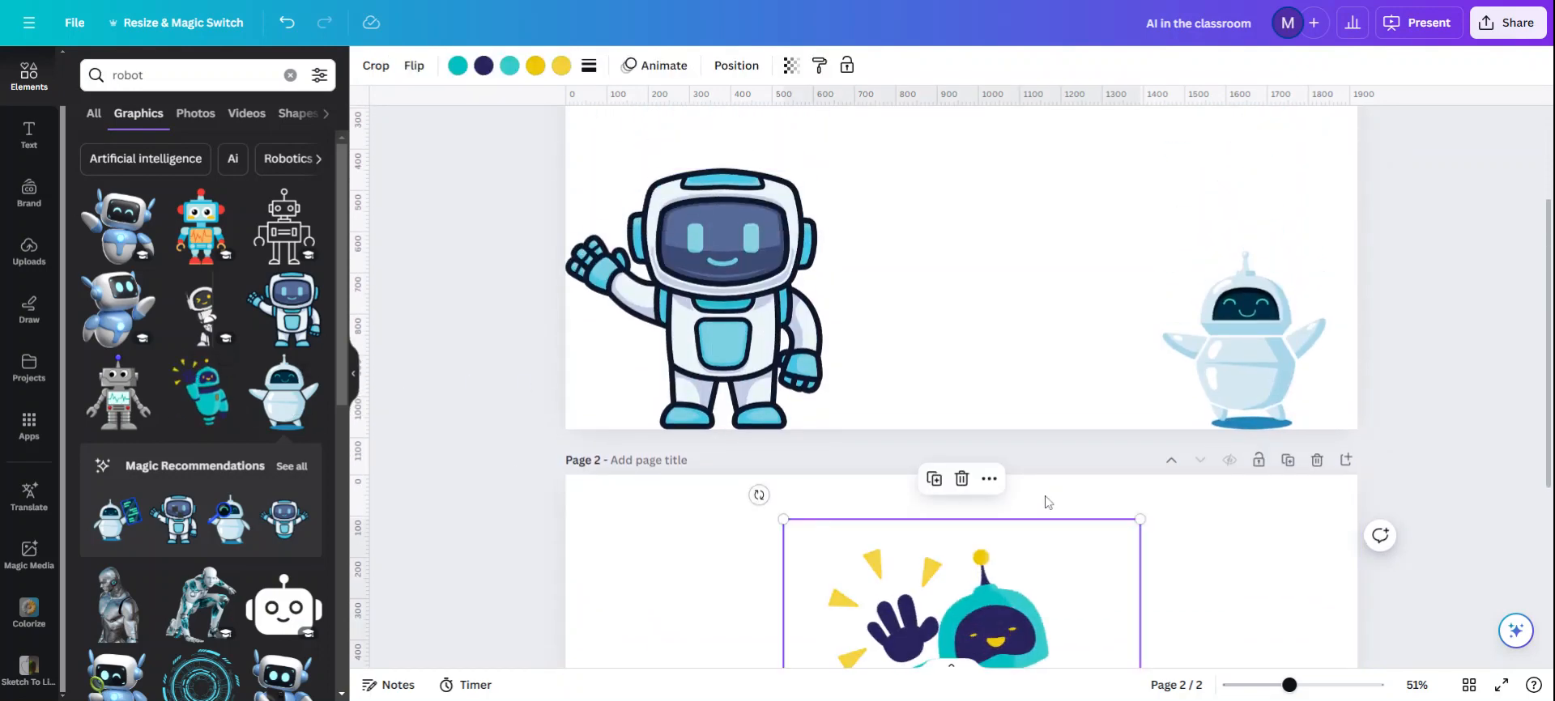
scroll(1045, 503, "down", 3)
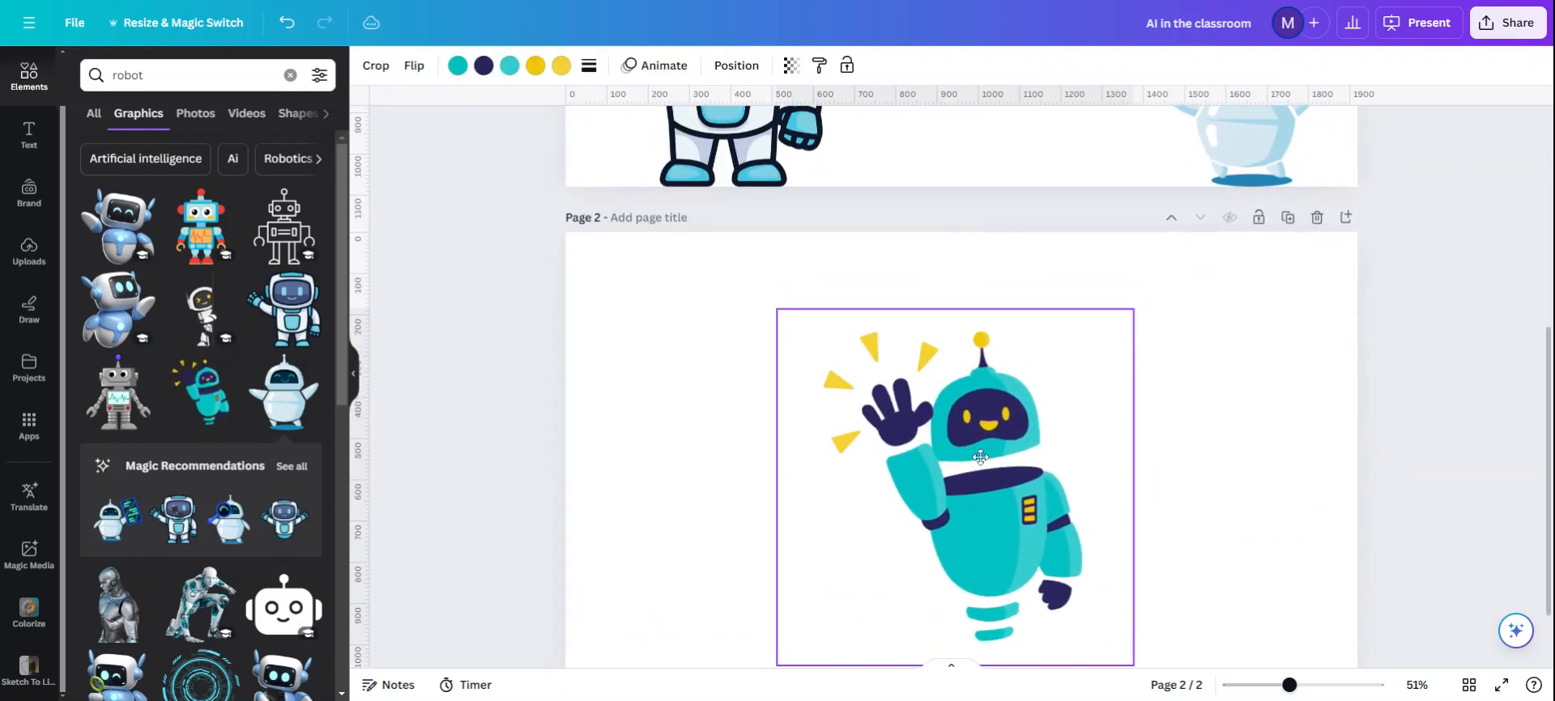
scroll(1053, 486, "down", 2)
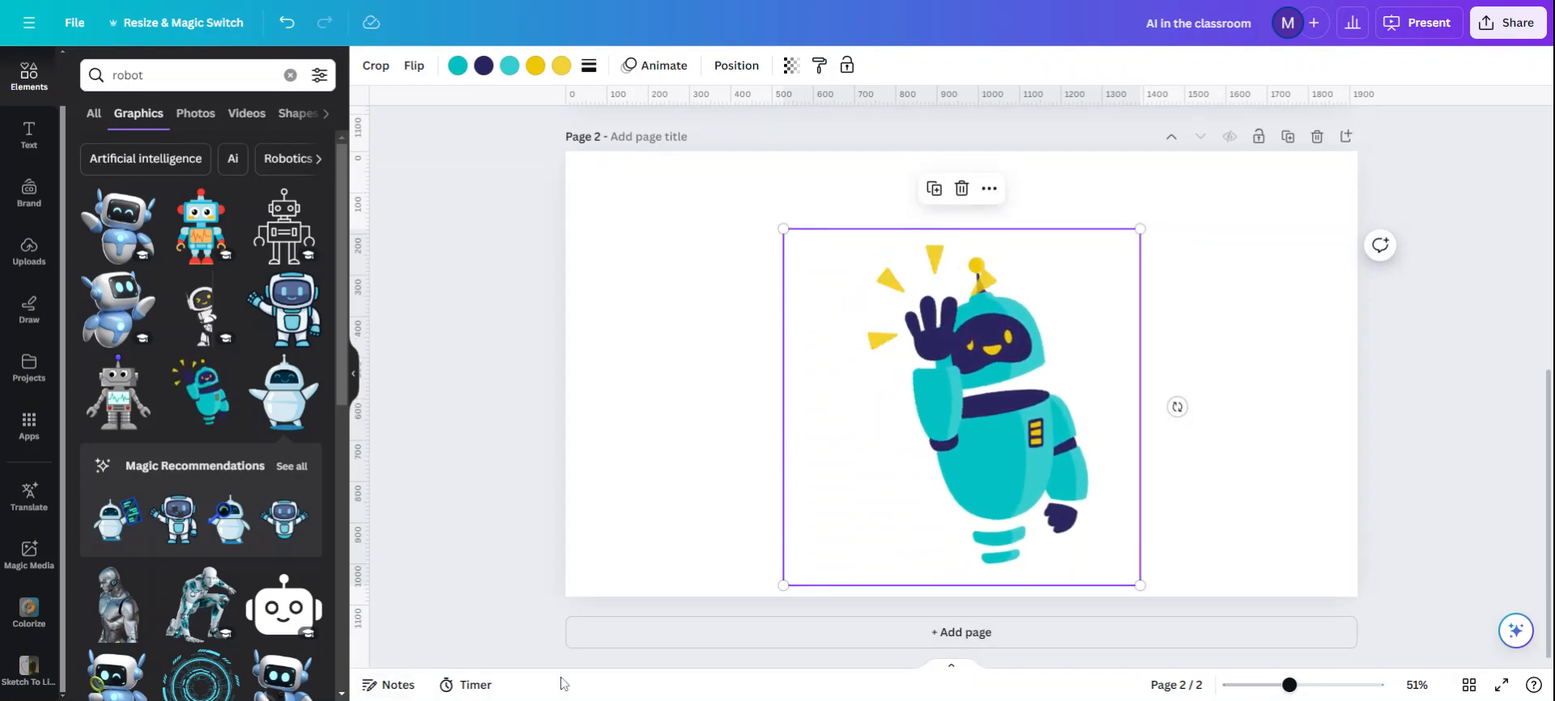
Step: Open the presenter notes for page 2, and show and hide the presentation timer
left_click(388, 686)
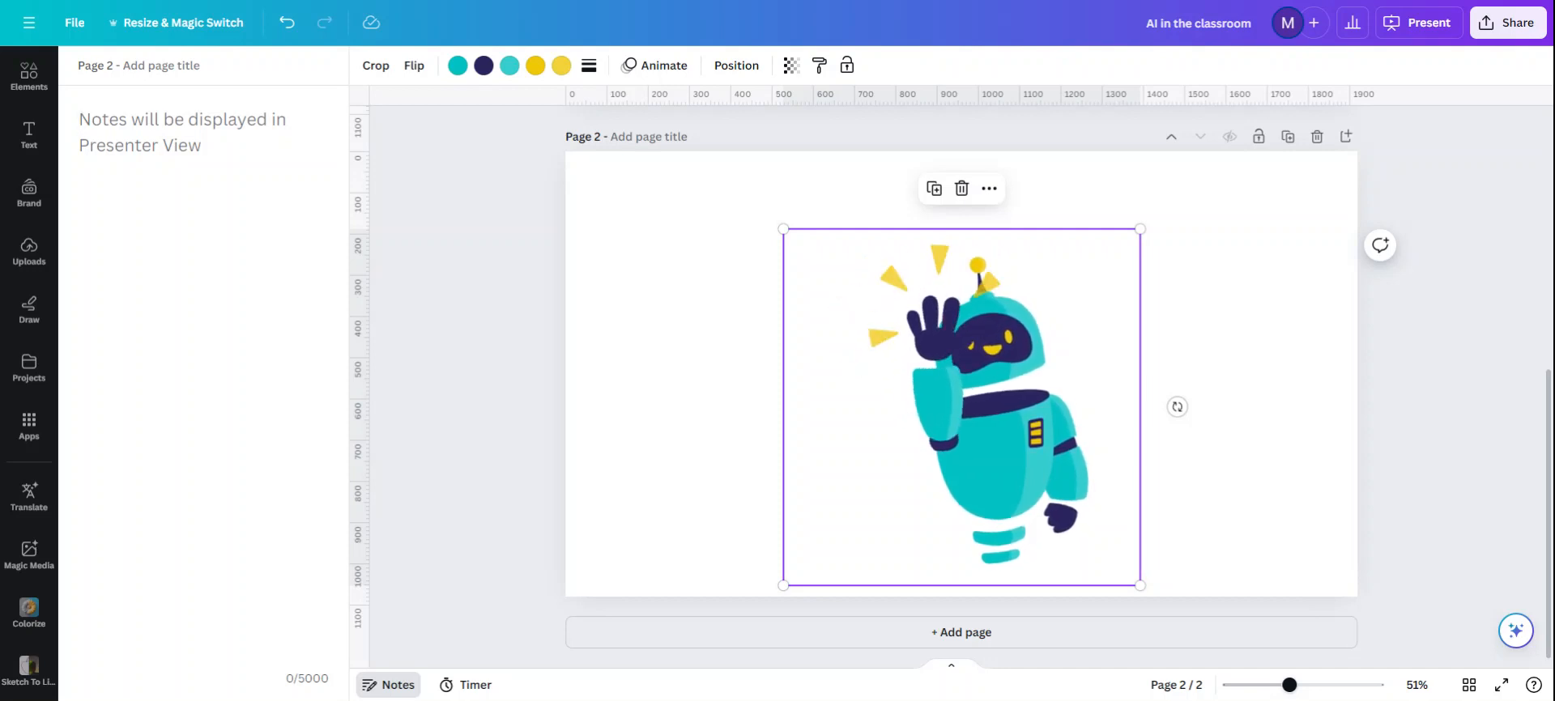
left_click(474, 688)
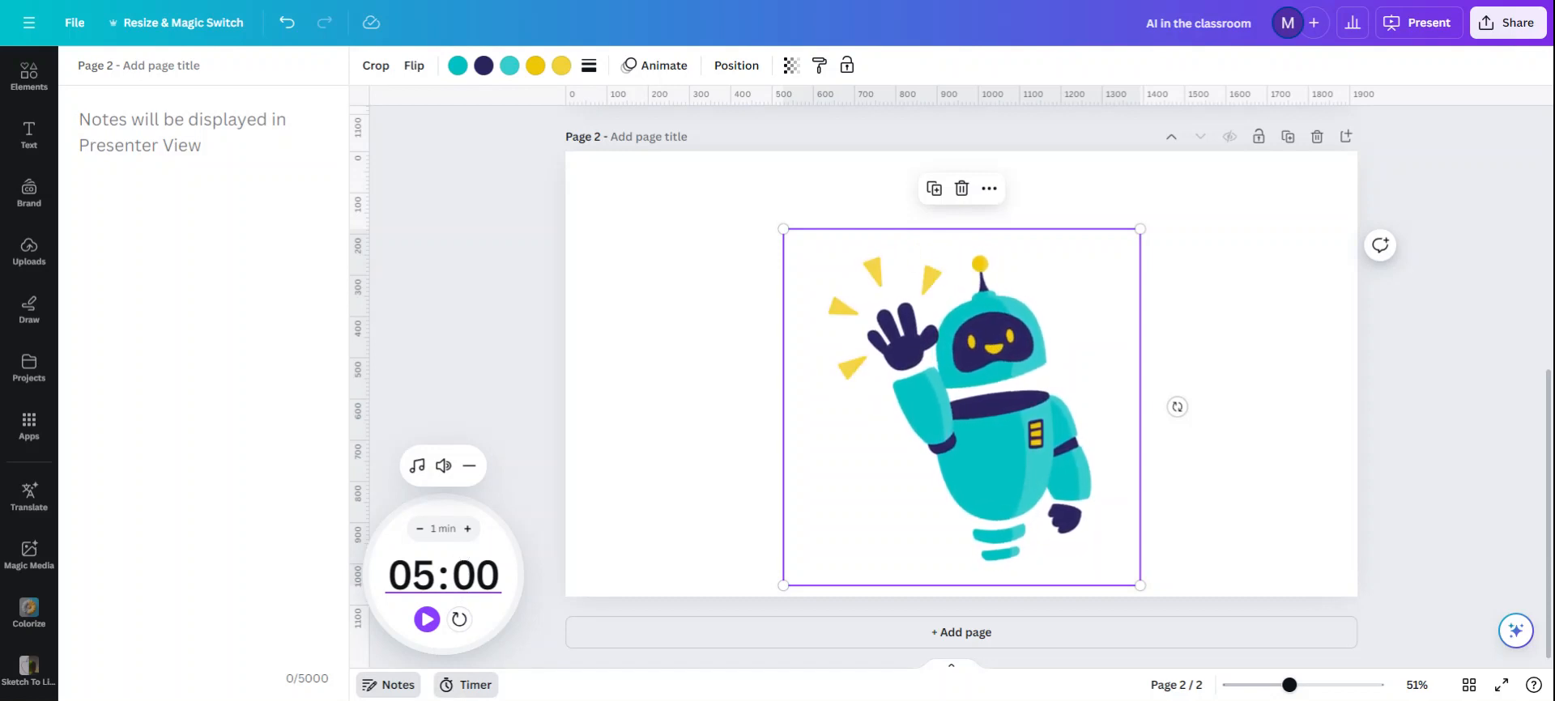
left_click(465, 687)
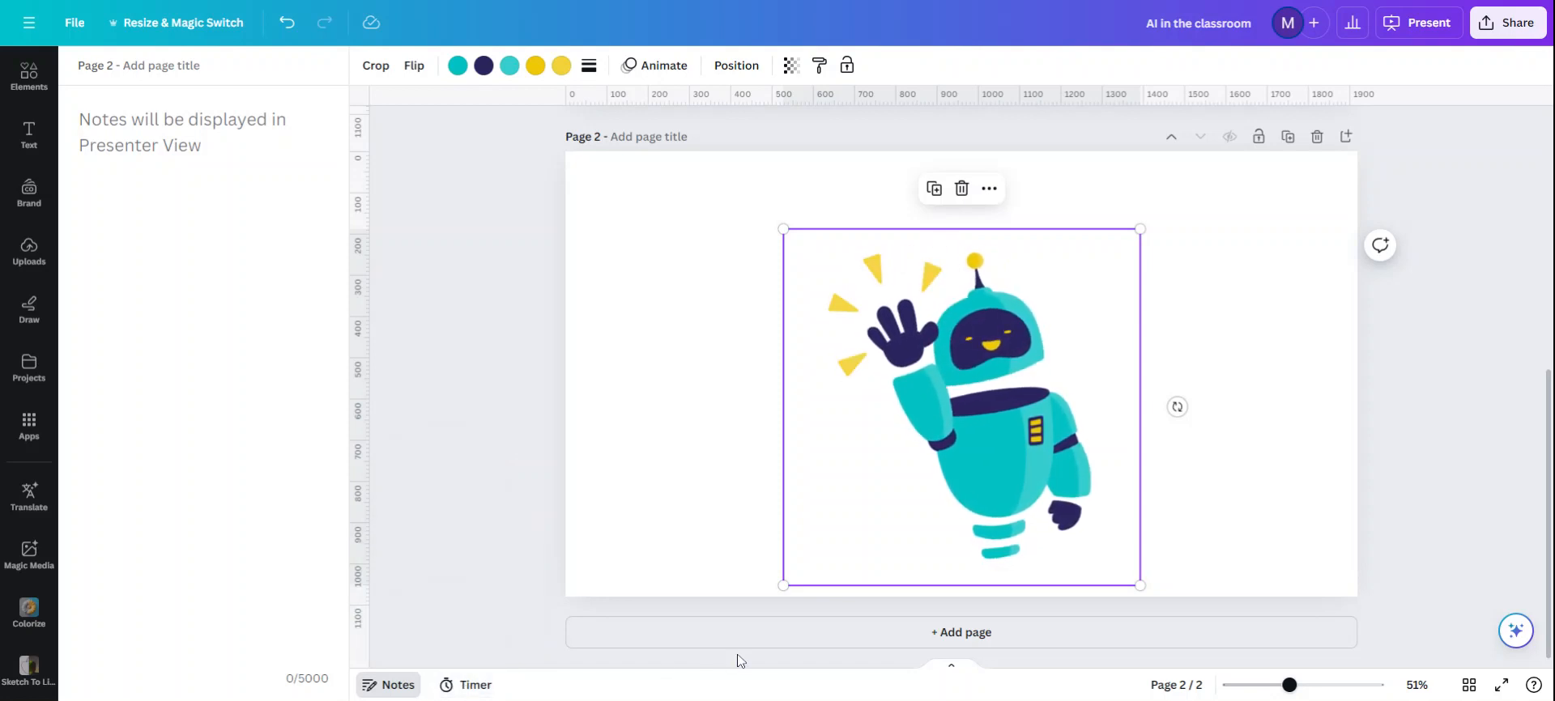
Step: Zoom the canvas in to 71% and back out to 46%
mouse_move(1290, 686)
left_mouse_down()
mouse_move(1260, 686)
mouse_move(1303, 687)
left_mouse_up()
scroll(1295, 524, "down", 4)
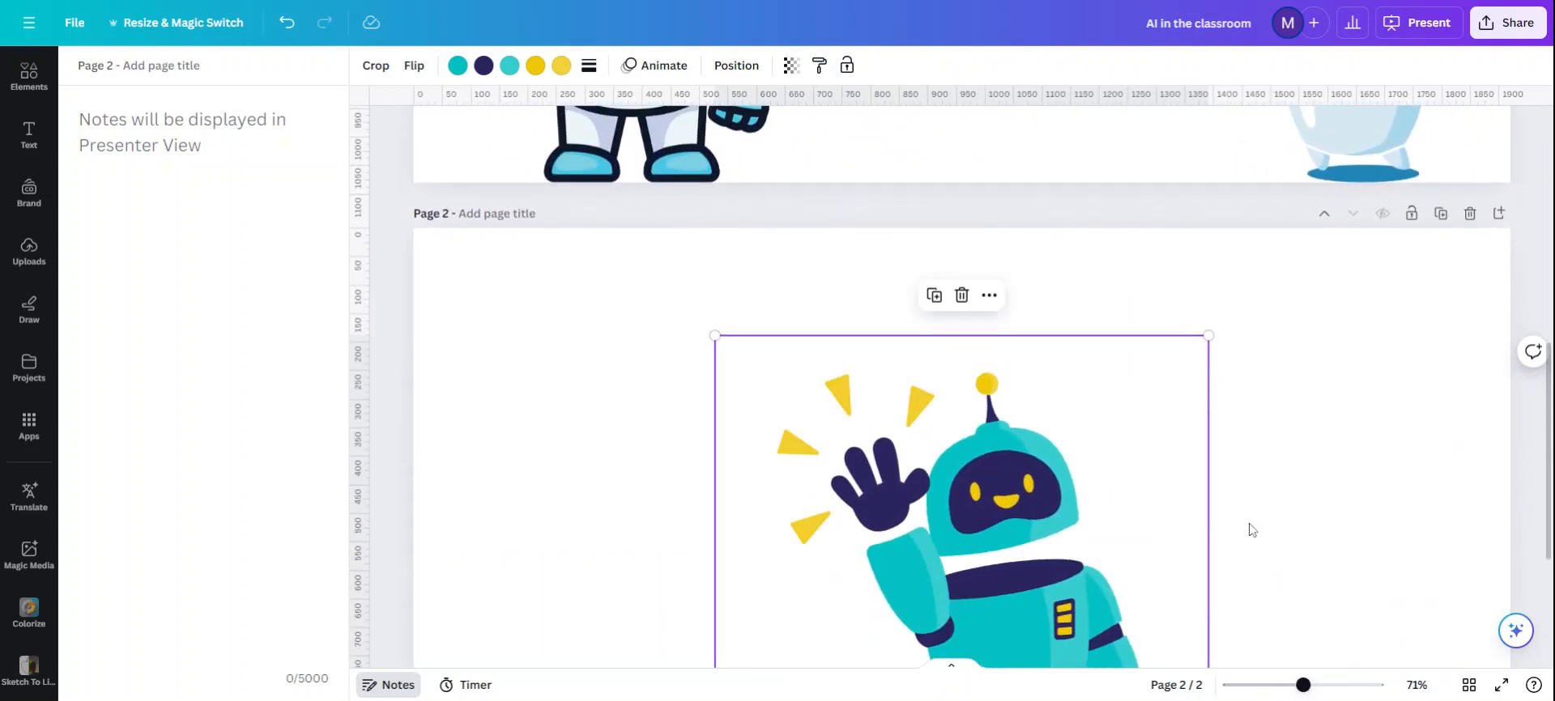
left_click_drag(1304, 685, 1288, 687)
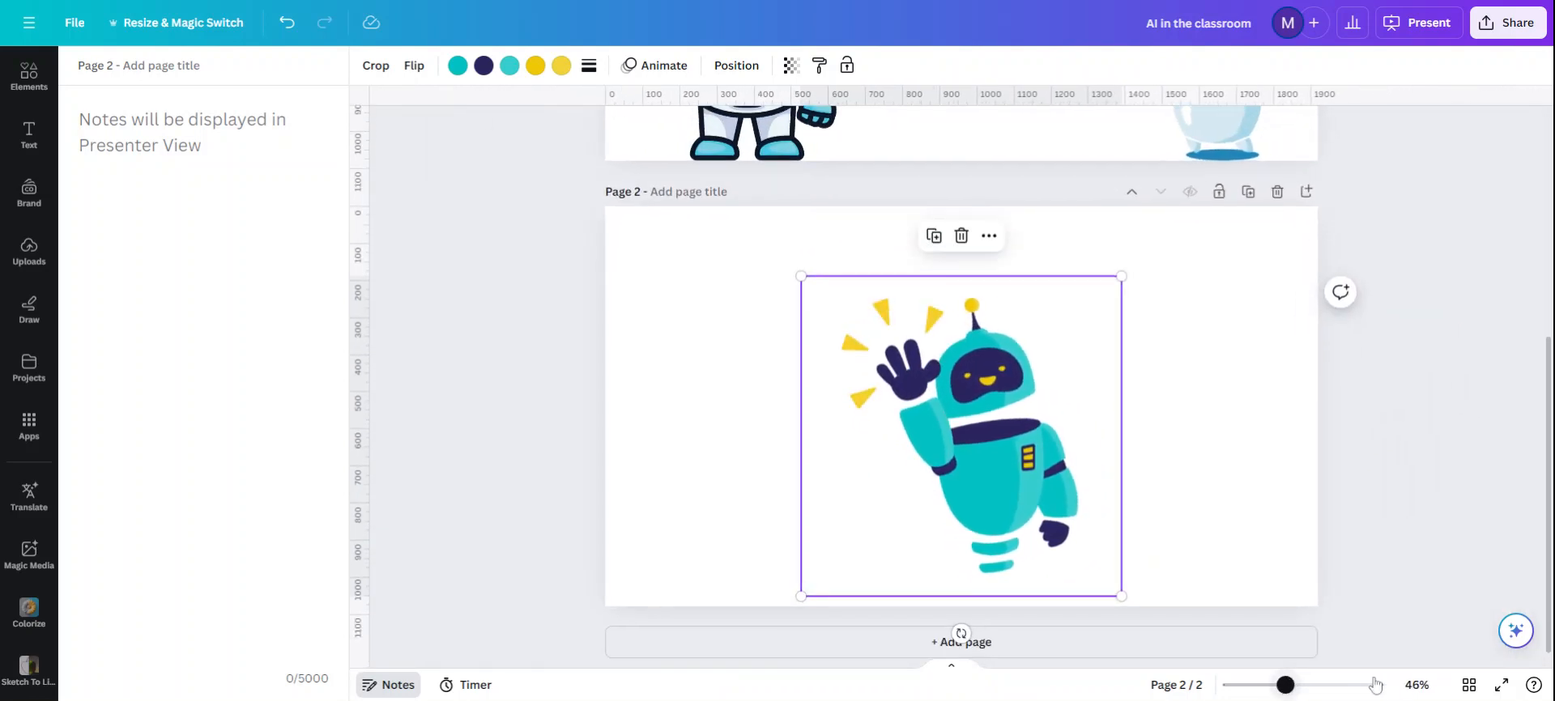
Step: Swap the two pages in the grid overview, restore their original order and return to the page editor
left_click(1469, 685)
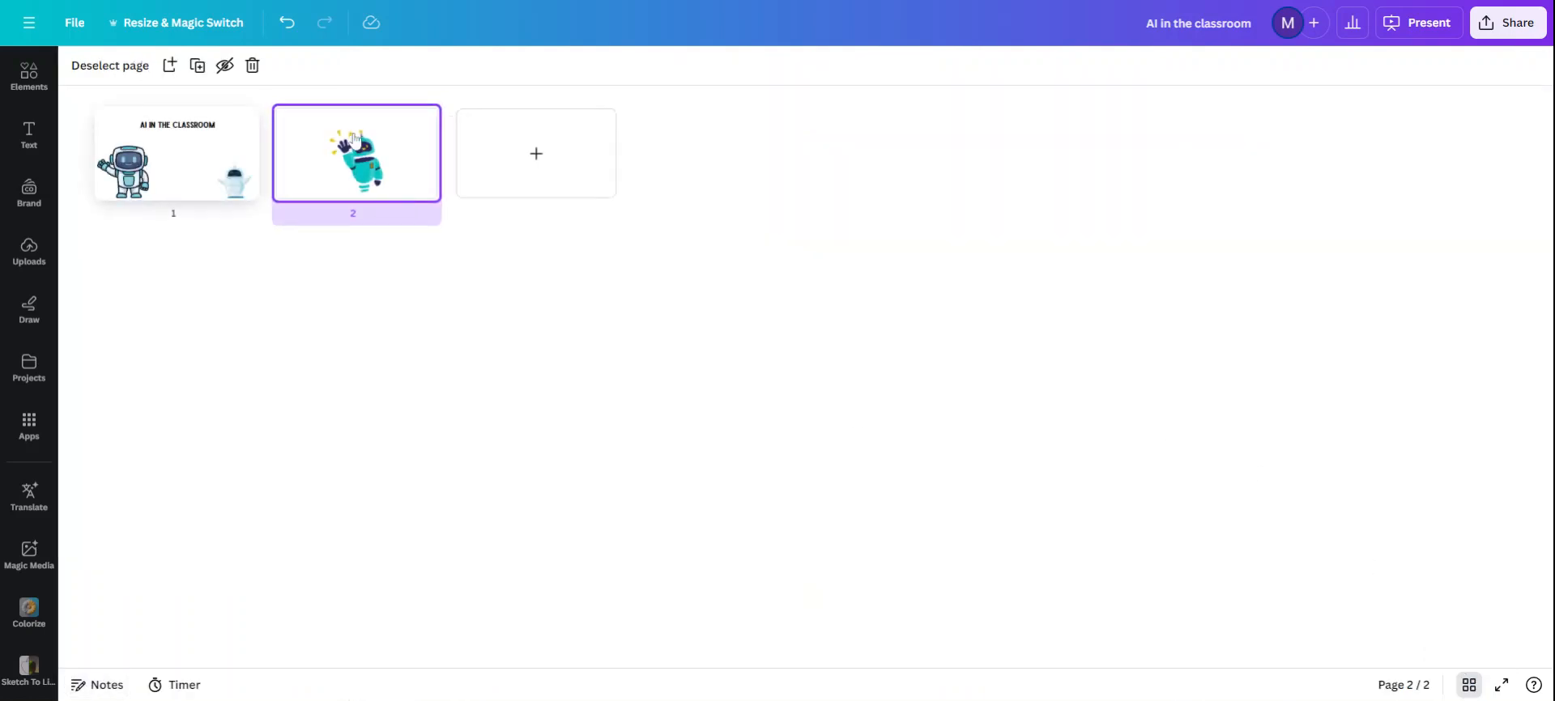
left_click_drag(386, 160, 442, 166)
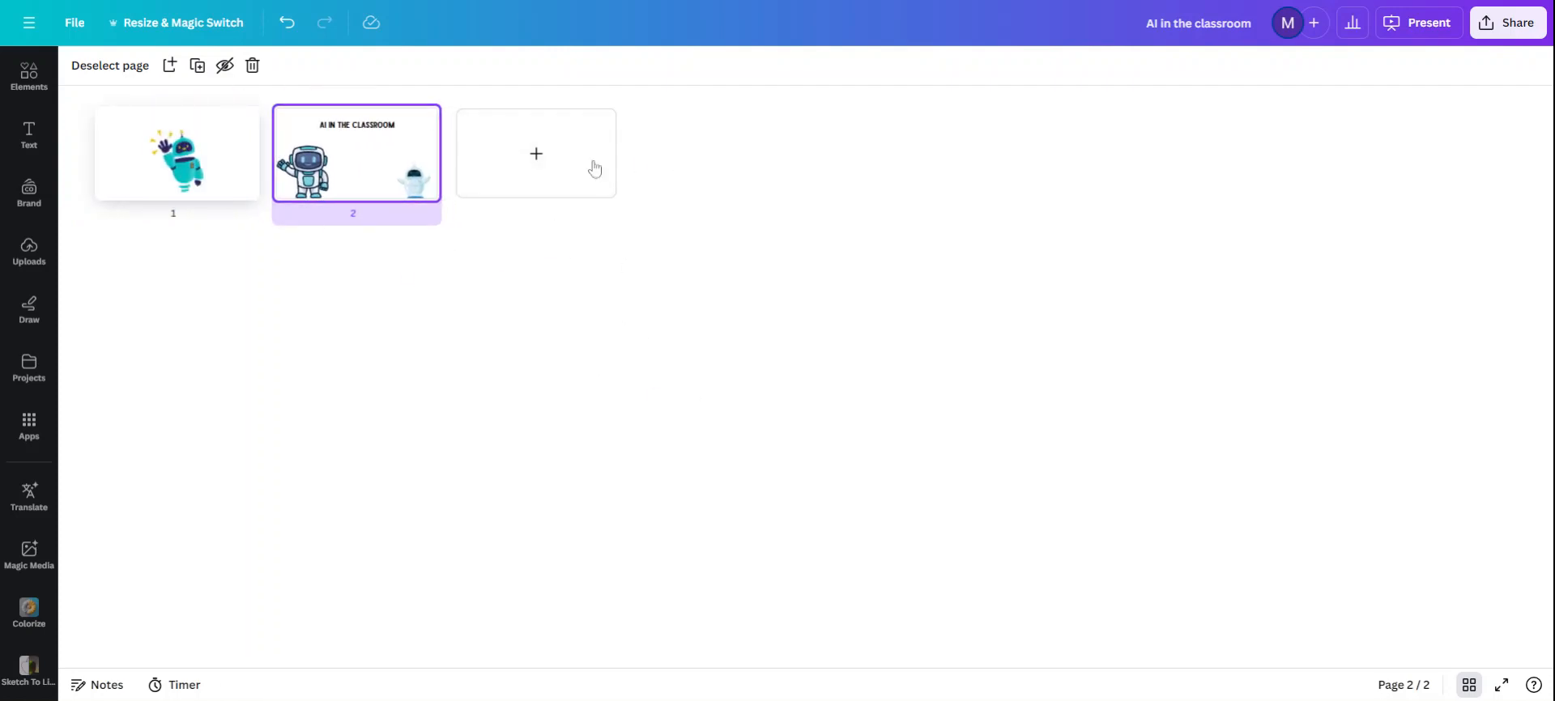
left_click_drag(392, 160, 539, 188)
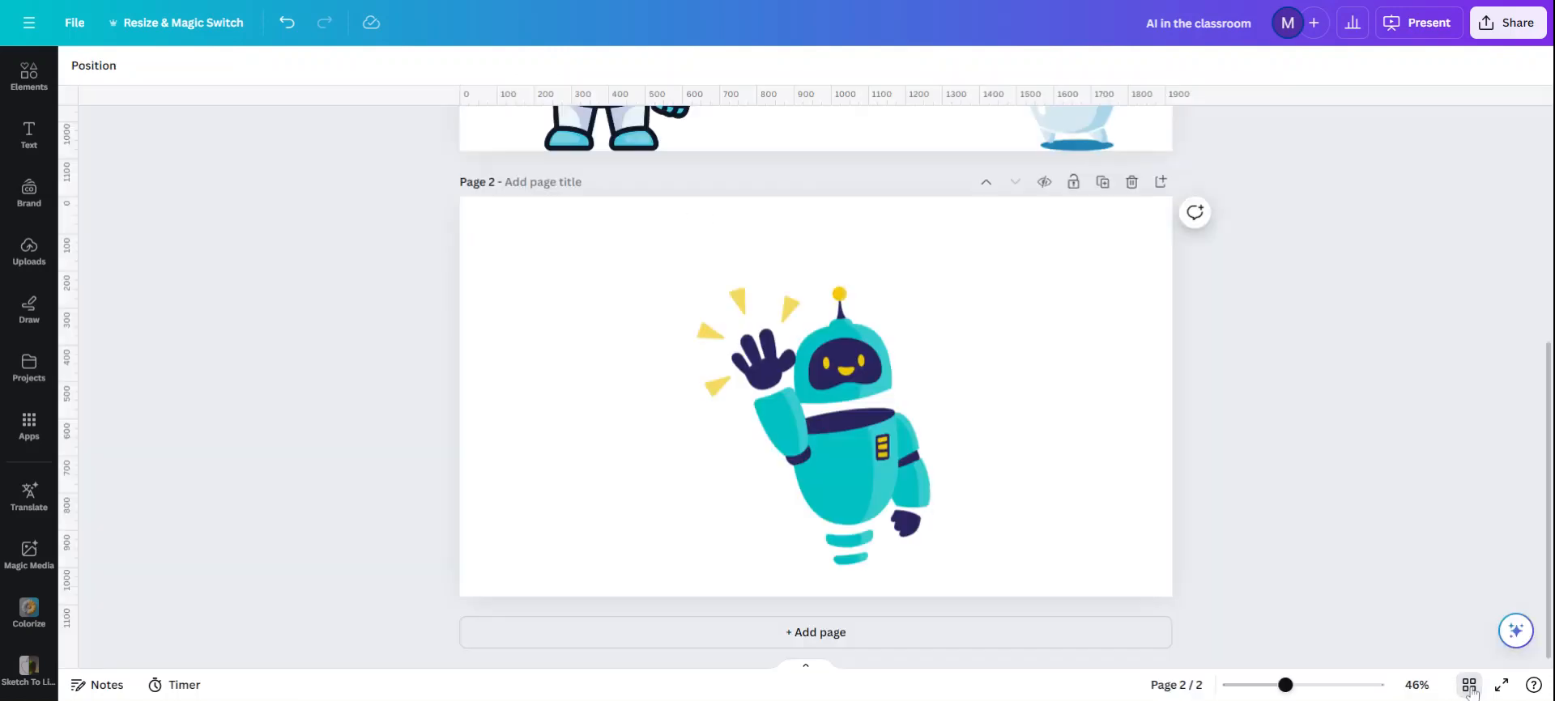
left_click(1467, 685)
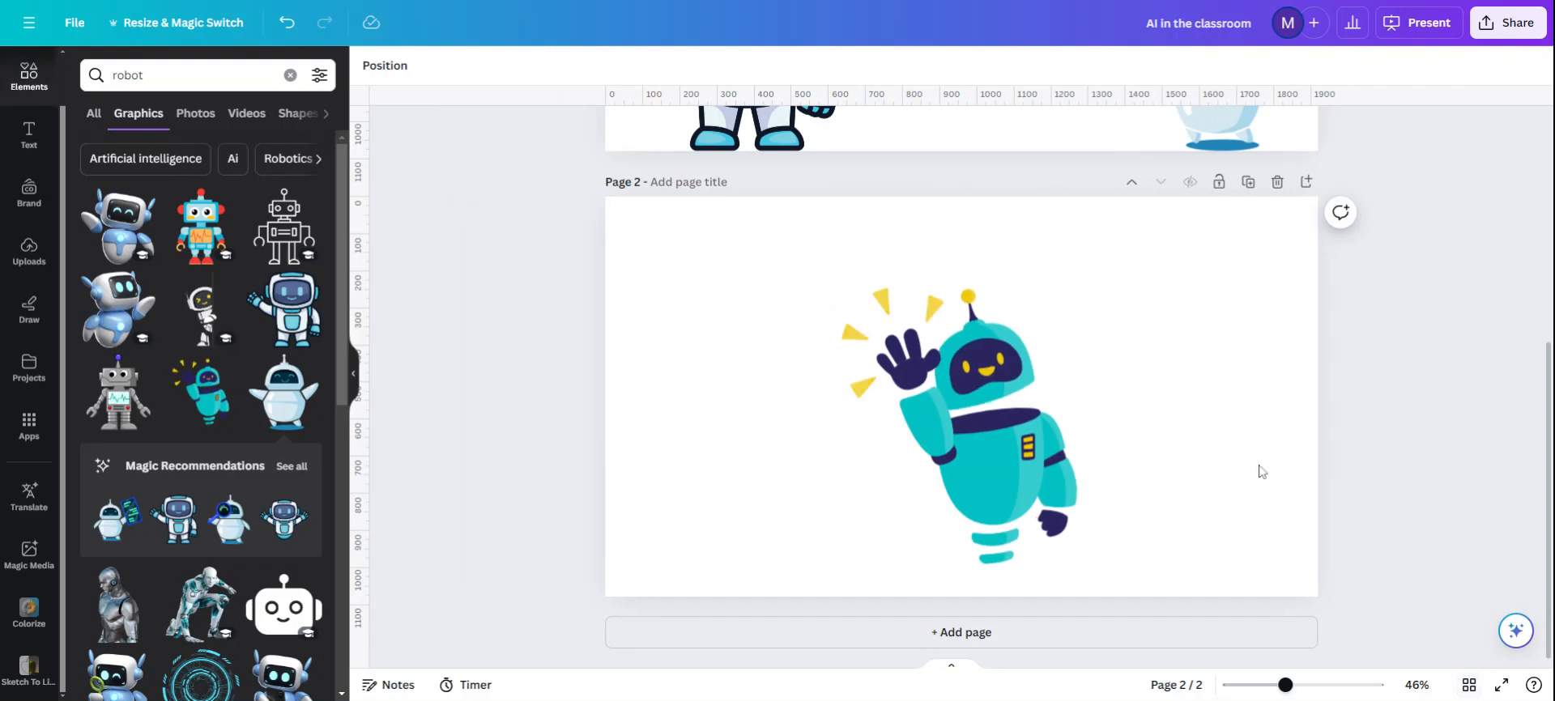
Step: Preview page 2 as a full-screen presentation and return to the editor
left_click(1501, 685)
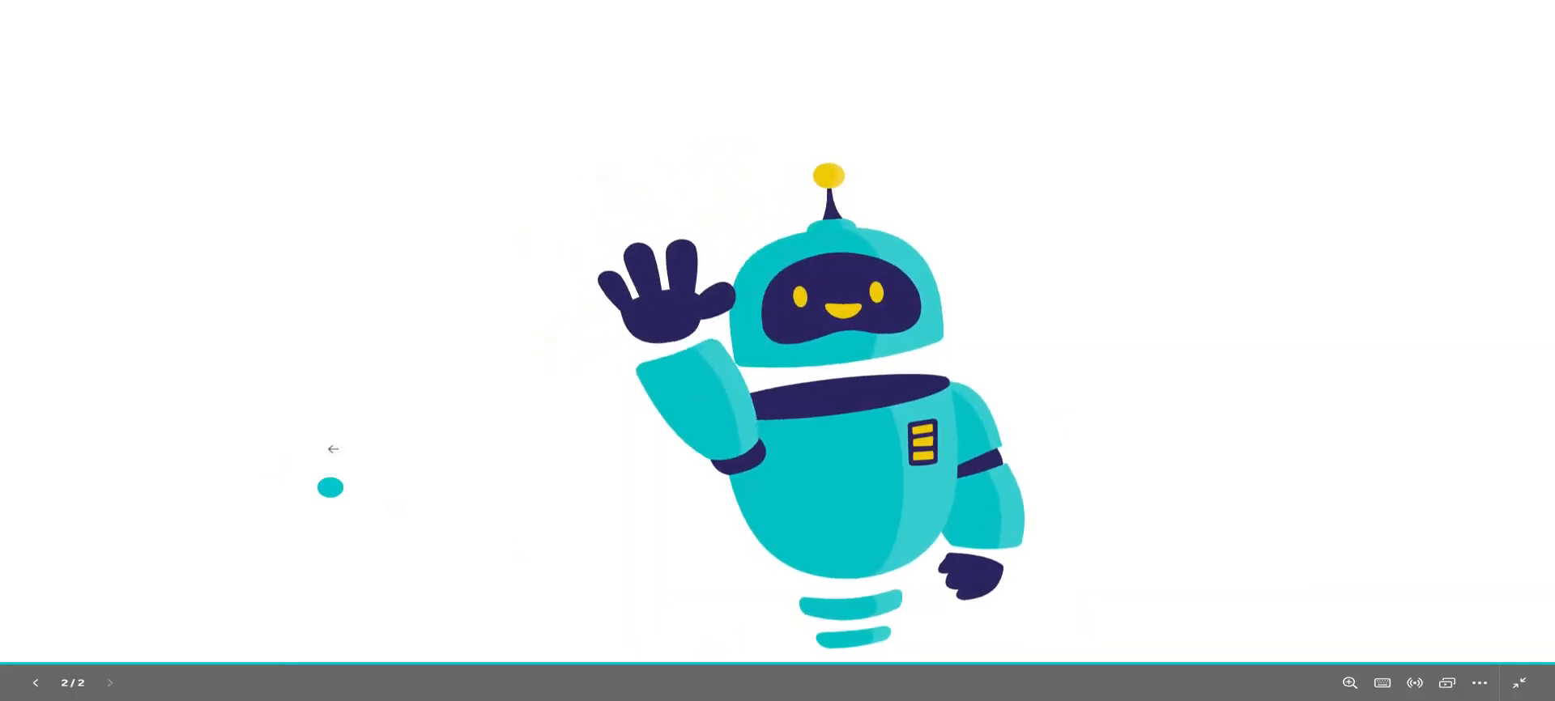
key("Escape")
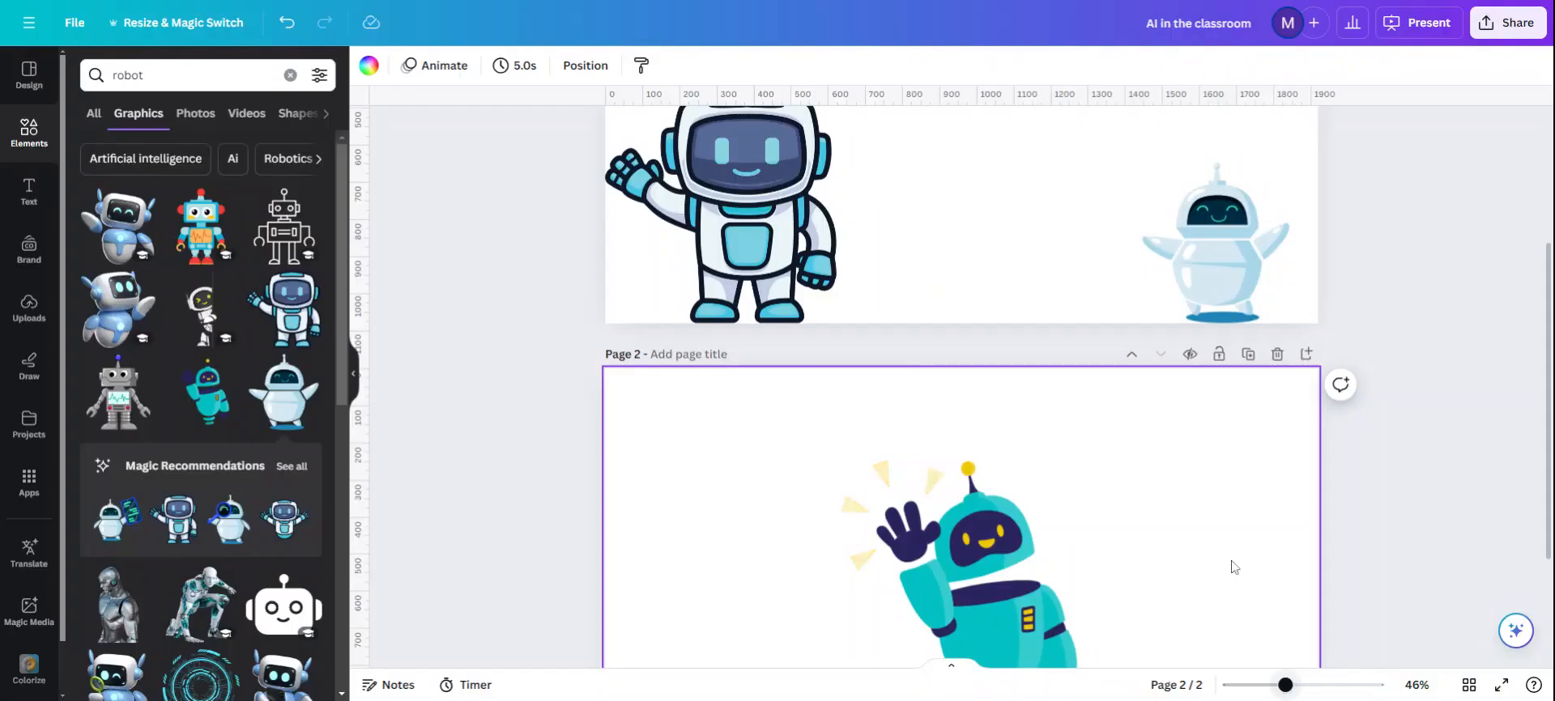